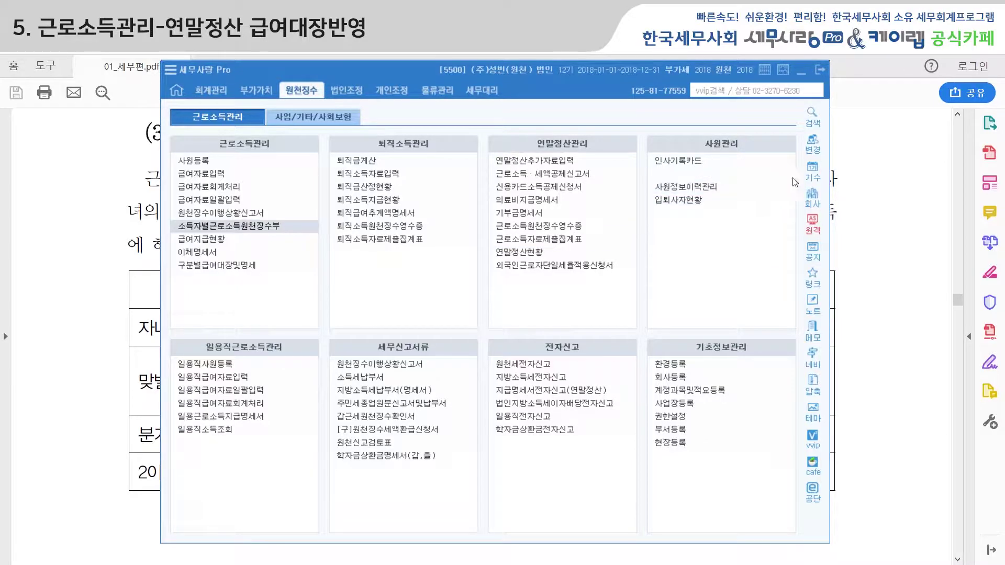
Change the withholding (원천) work year to 2017.
click(811, 173)
click(430, 301)
click(594, 350)
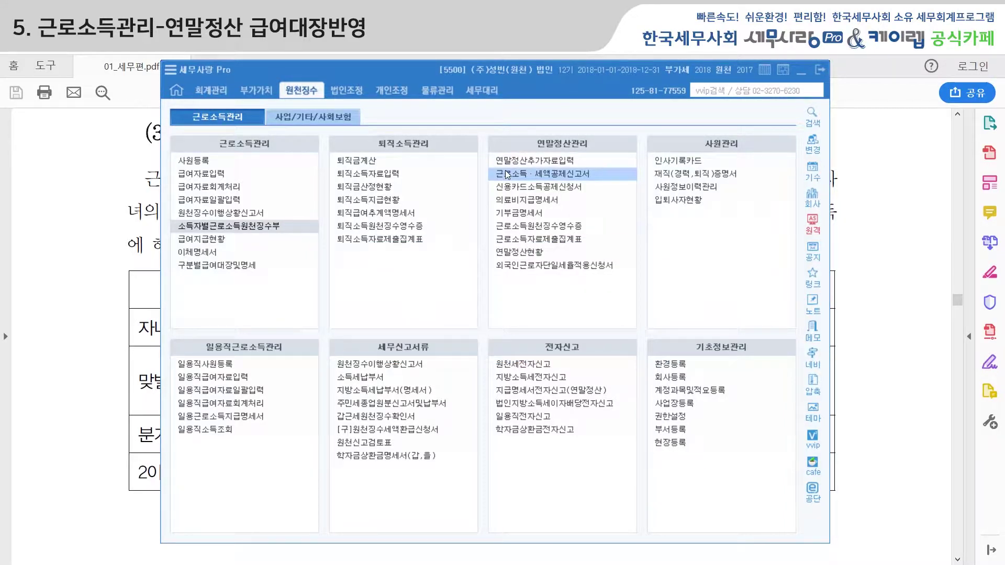
Open 연말정산추가자료입력 and review the year-end settlement data for continuing (계속) and mid-year departure (중도) employees.
click(547, 226)
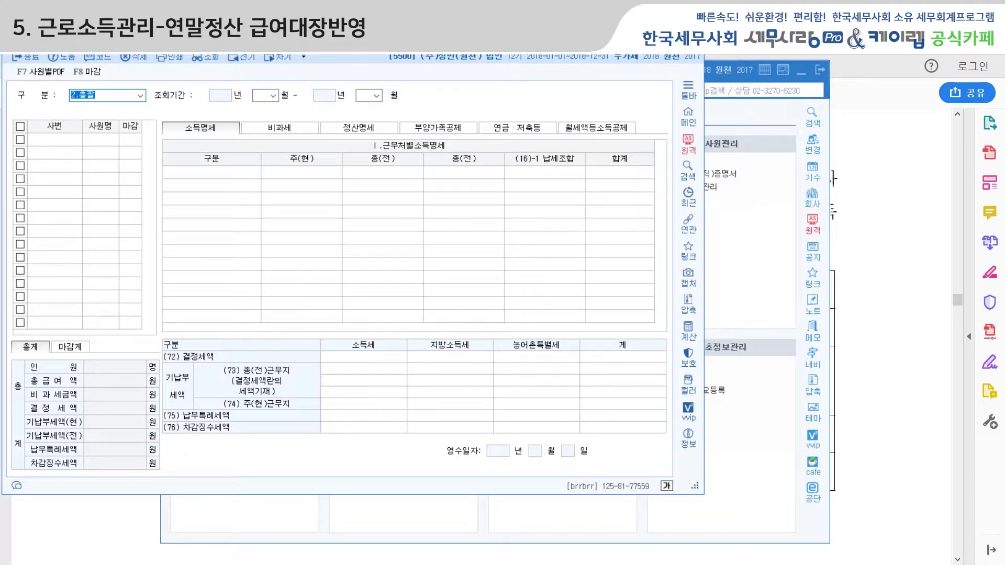
key(Escape)
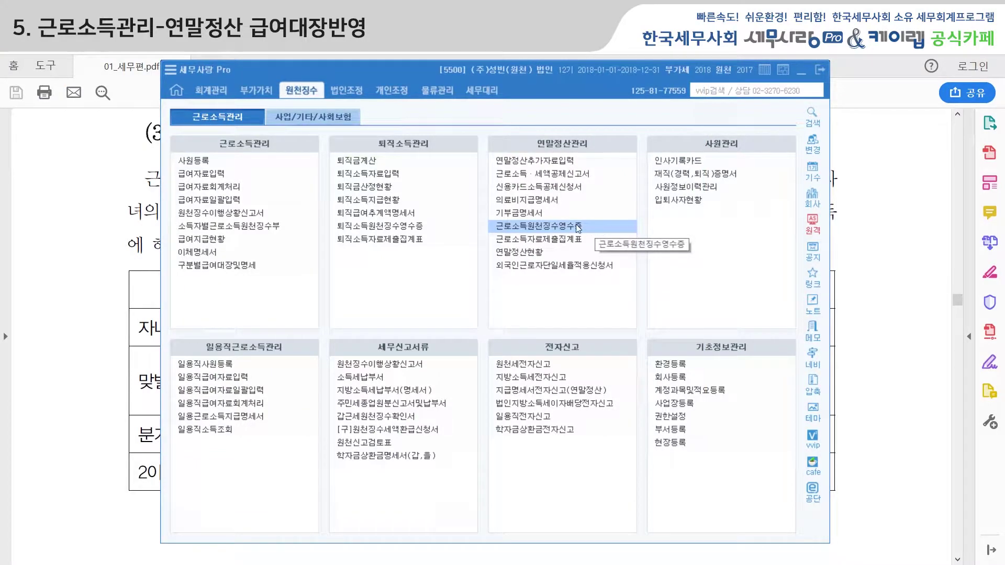
click(545, 162)
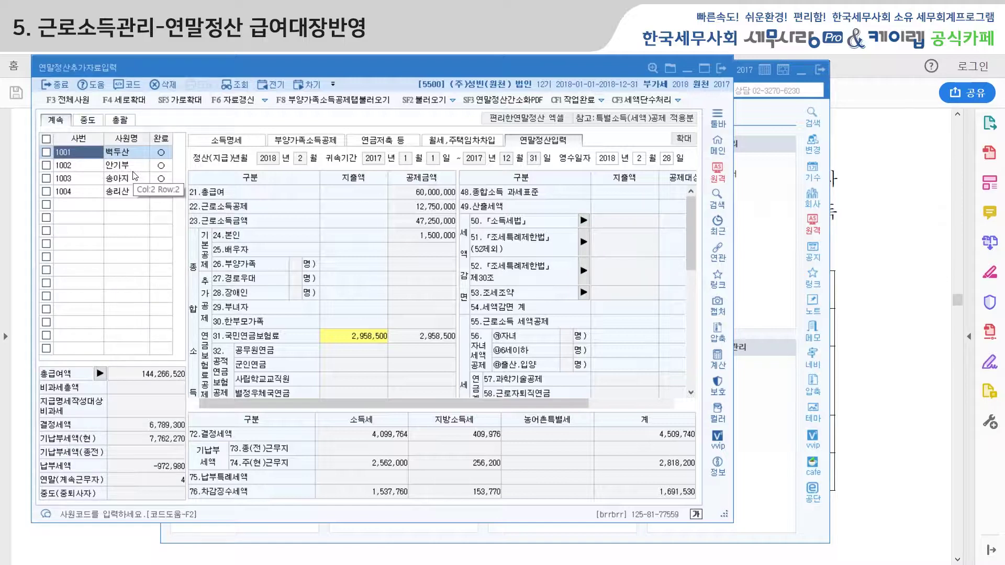
click(89, 120)
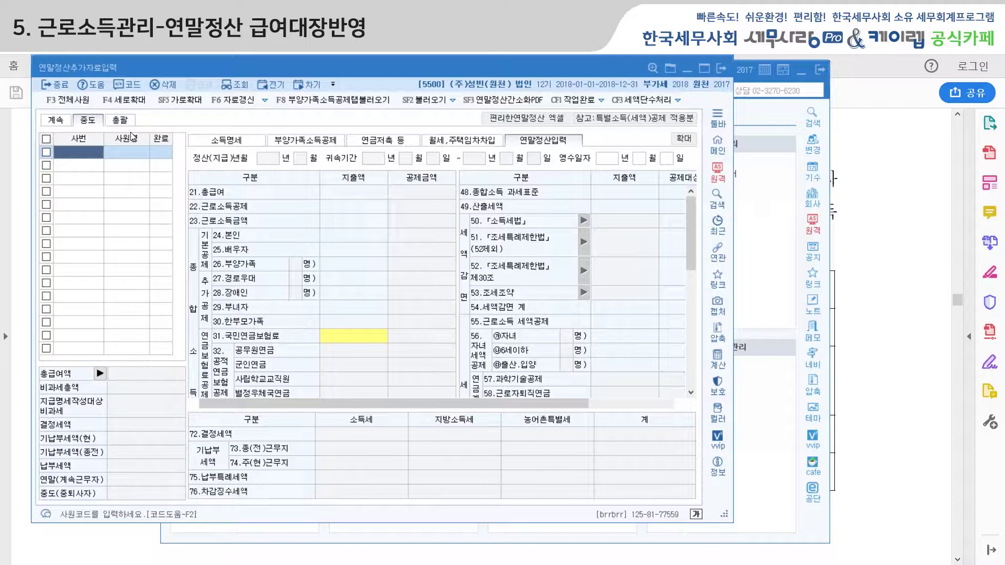
click(63, 122)
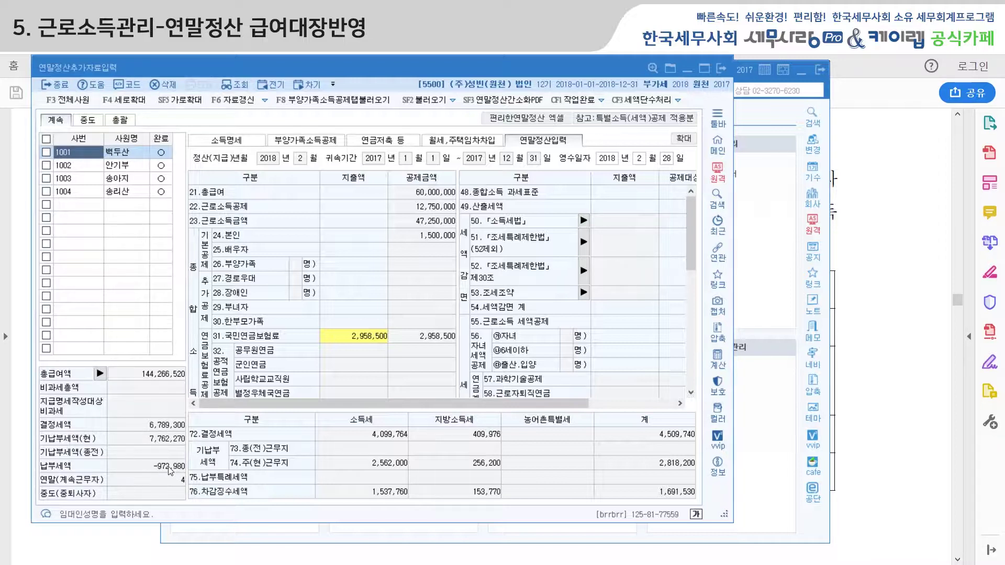
Close the year-end data entry, set the 원천 work year to 2018 and return to 원천징수.
click(724, 69)
click(812, 172)
click(431, 294)
click(583, 349)
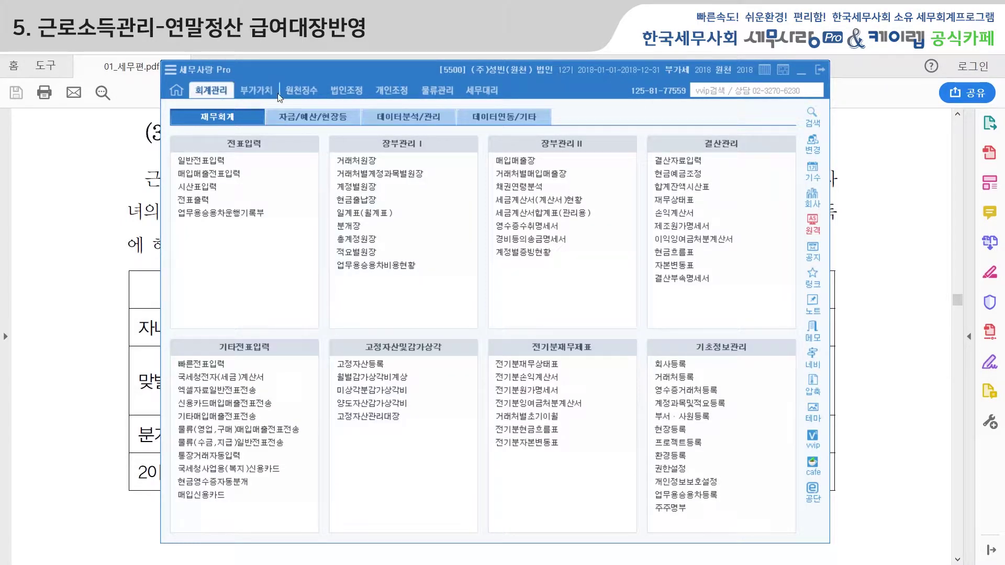
click(296, 91)
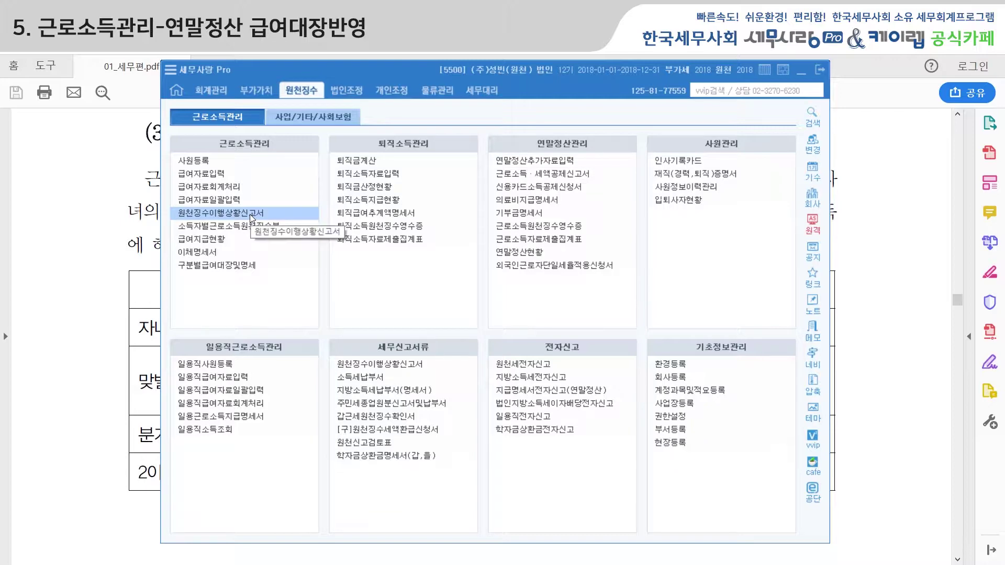
Load the 원천징수이행상황신고서 for February 2018 as 정기신고, recalculating the data instead of using the saved version.
click(250, 216)
key(Return)
key(Return)
key(Return)
key(Return)
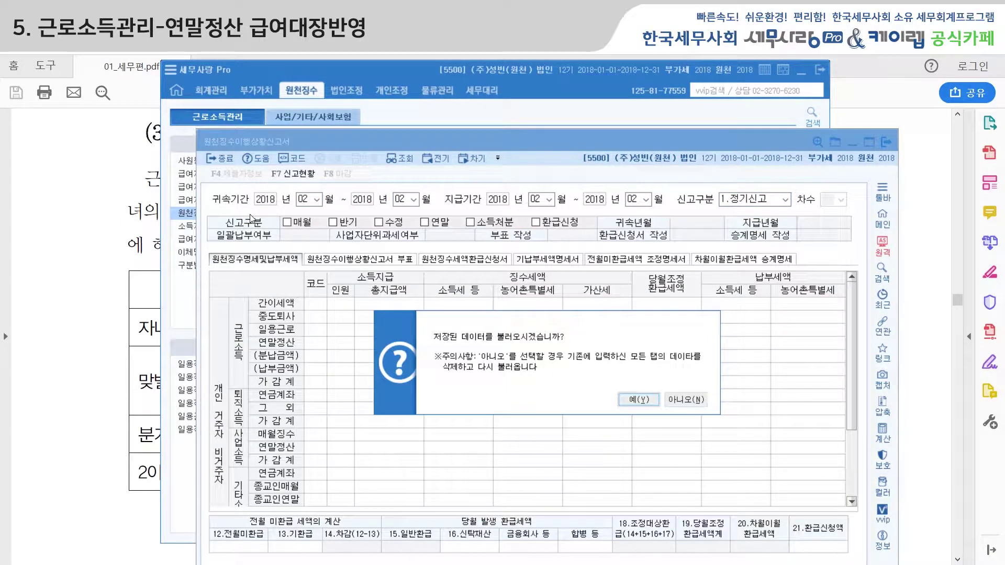
key(n)
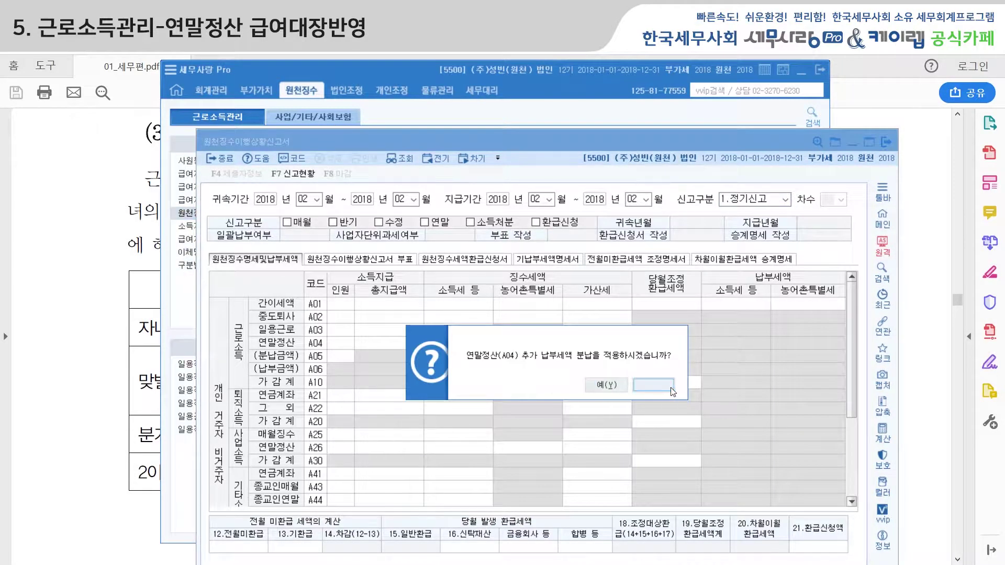
click(606, 385)
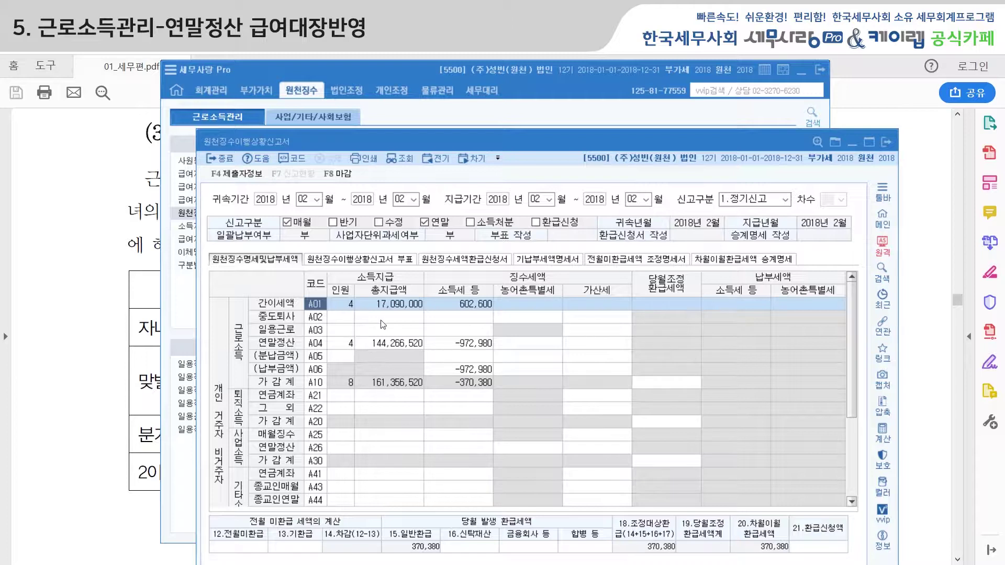
Examine the total payment and income tax in the 연말정산 (A04) row and close the report.
click(455, 347)
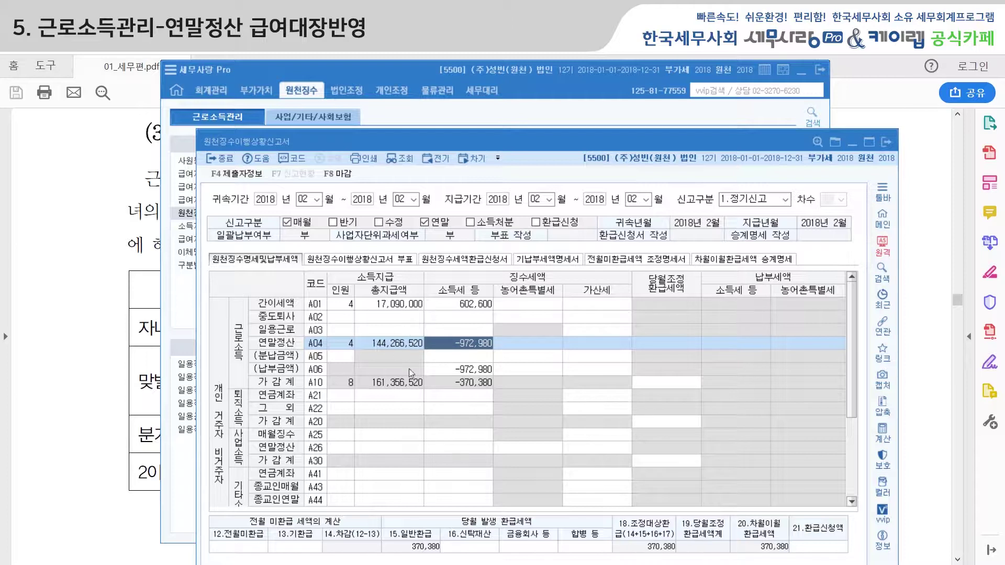
click(393, 345)
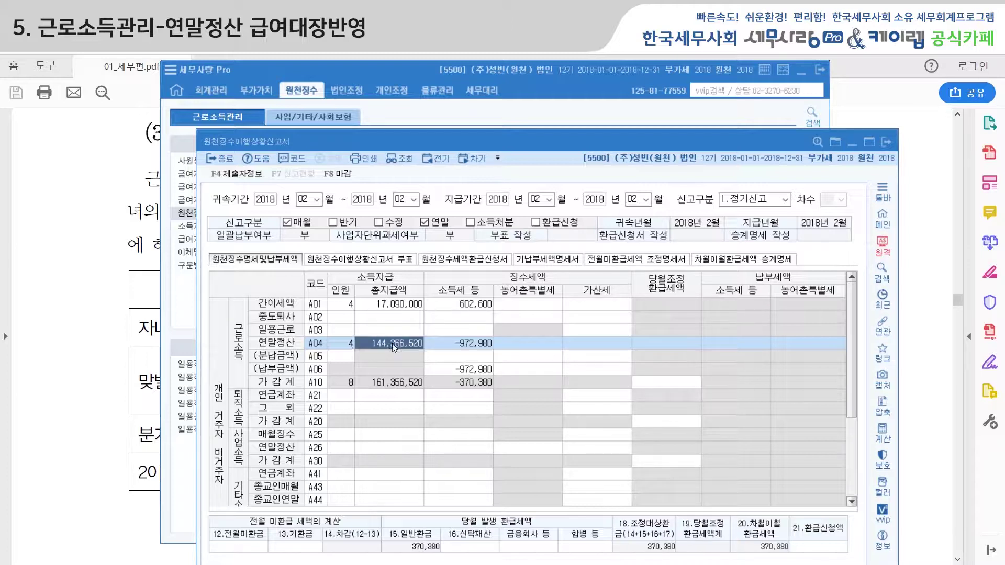
click(463, 346)
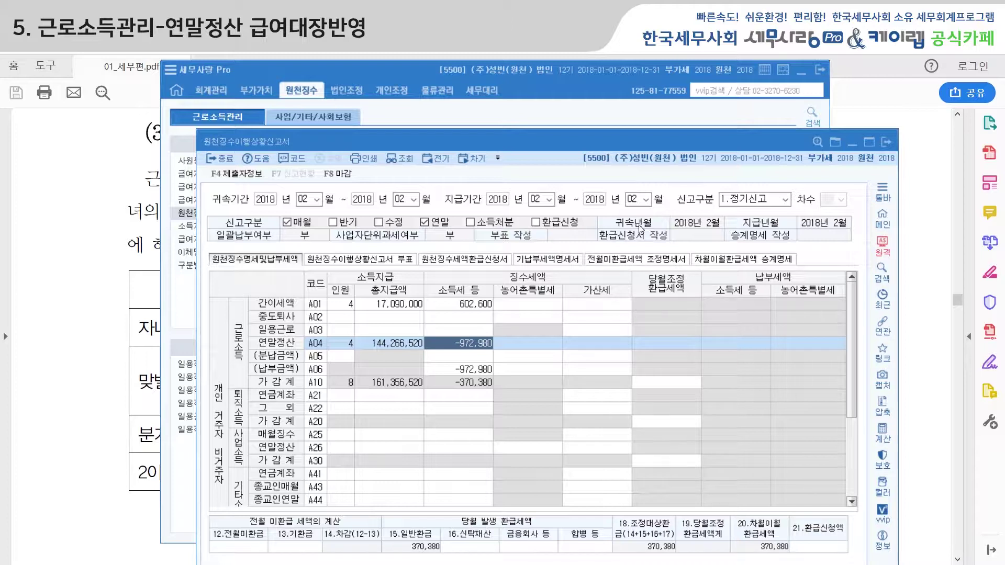
click(886, 142)
click(603, 385)
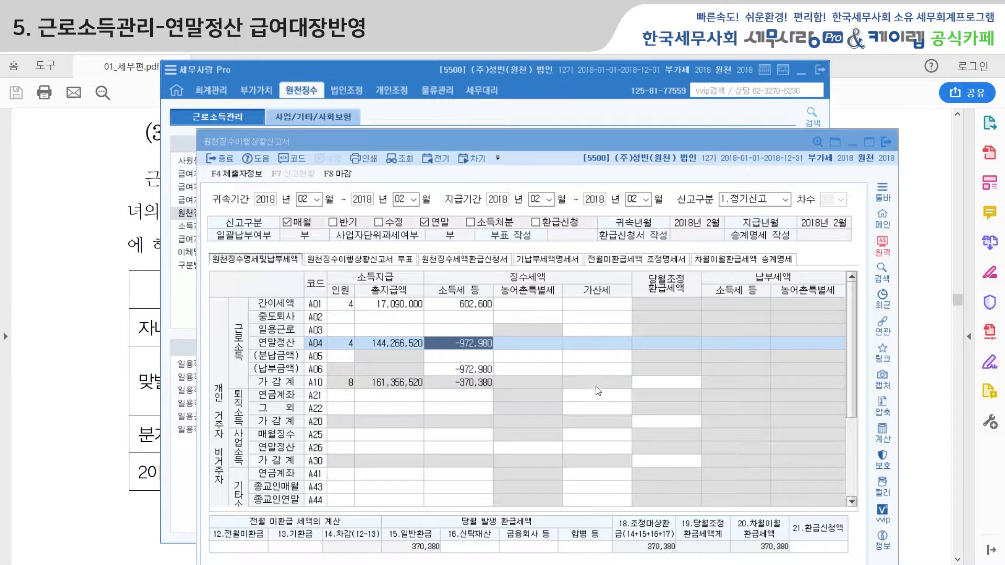
Open 급여자료입력 and load the payroll data for attribution month 2018-02.
click(212, 178)
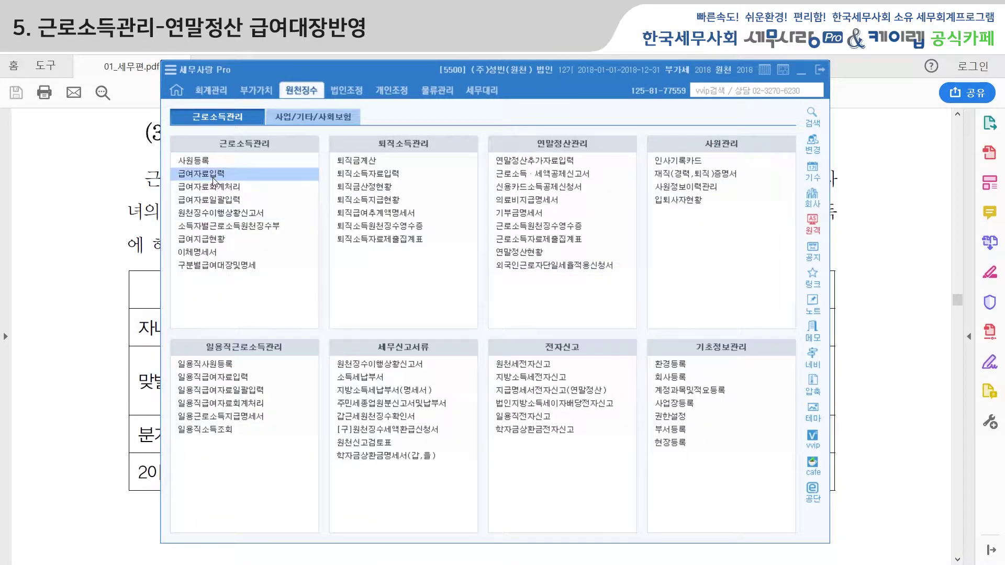
click(213, 180)
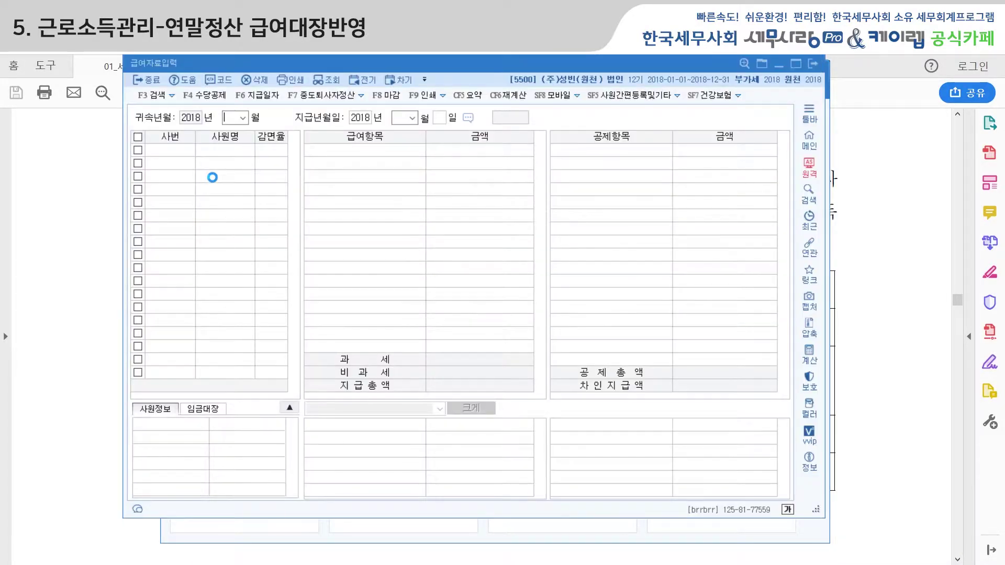
text(02)
key(Return)
key(Return)
key(Return)
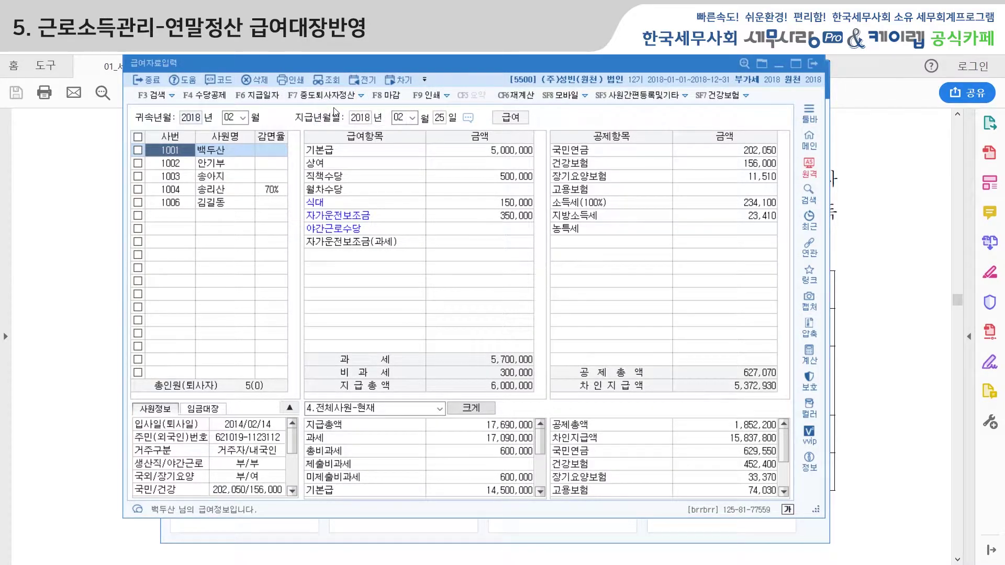
Apply the 연말정산 data to the February payroll for the first four listed employees.
click(363, 98)
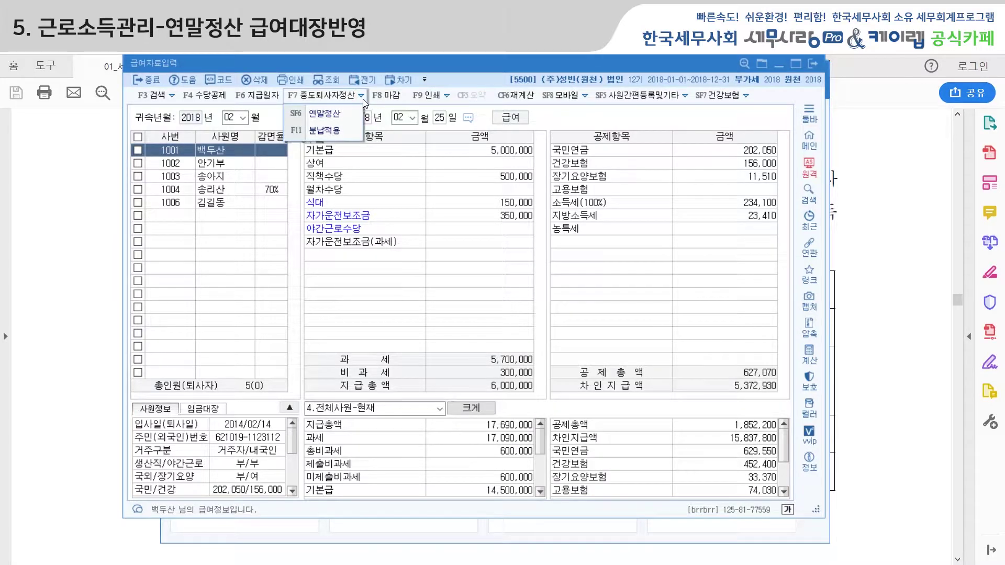
click(325, 113)
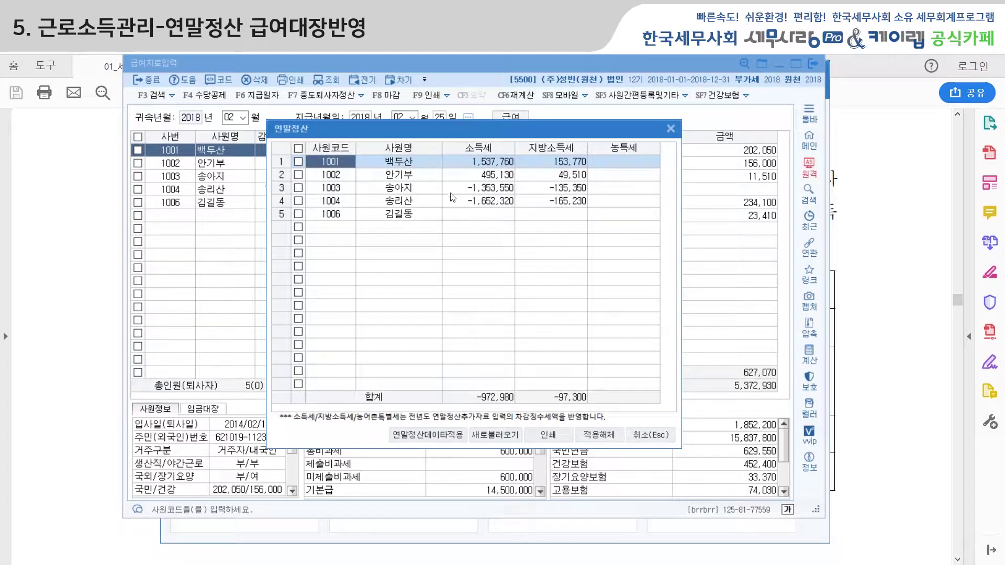
click(548, 172)
click(548, 165)
click(548, 175)
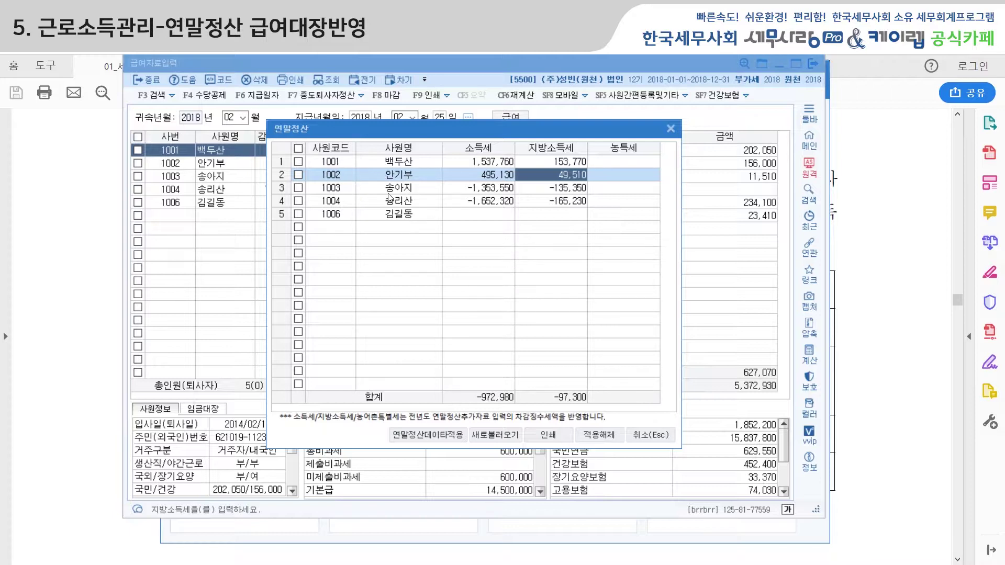
click(297, 161)
click(297, 174)
click(298, 187)
click(298, 200)
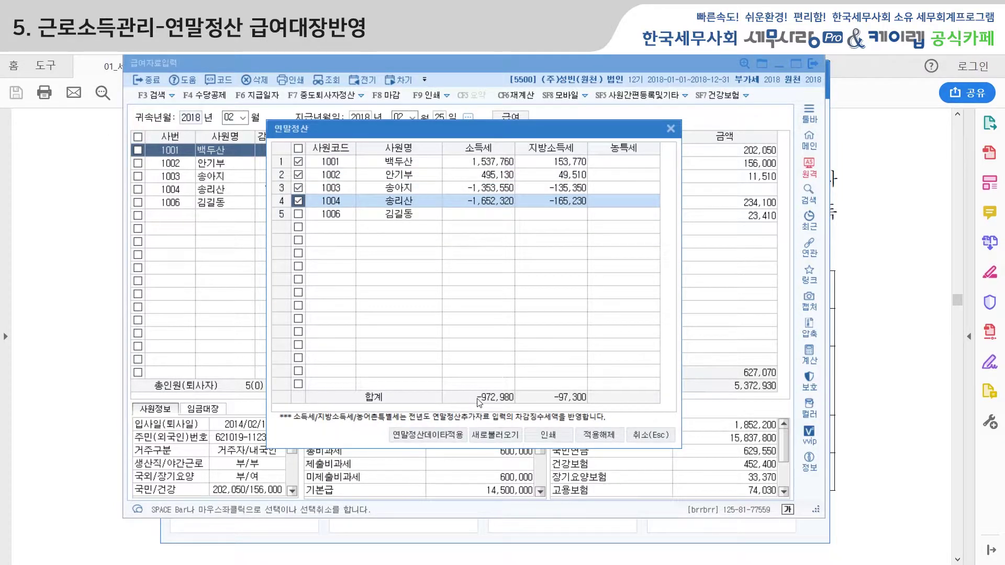
click(451, 436)
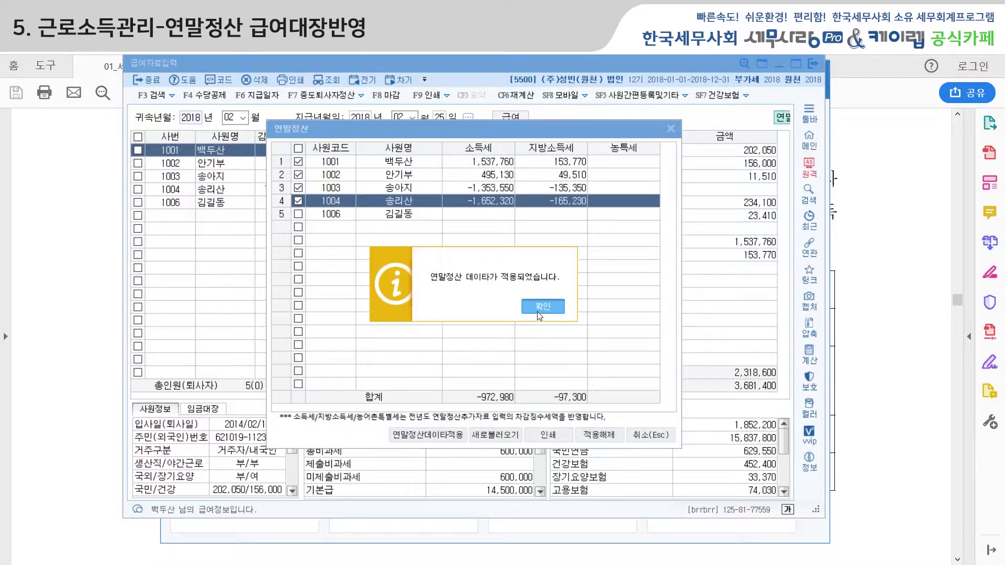
click(537, 307)
Check each employee's deduction items for the applied 연말정산소득세 and 연말정산지방소득세 amounts.
click(219, 158)
click(218, 154)
click(215, 160)
click(216, 153)
click(214, 159)
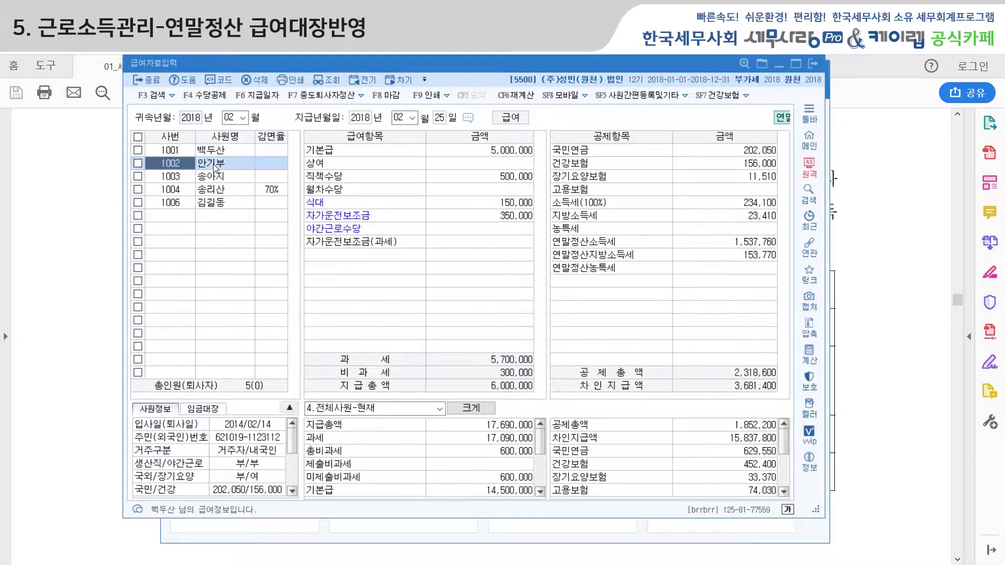
click(218, 154)
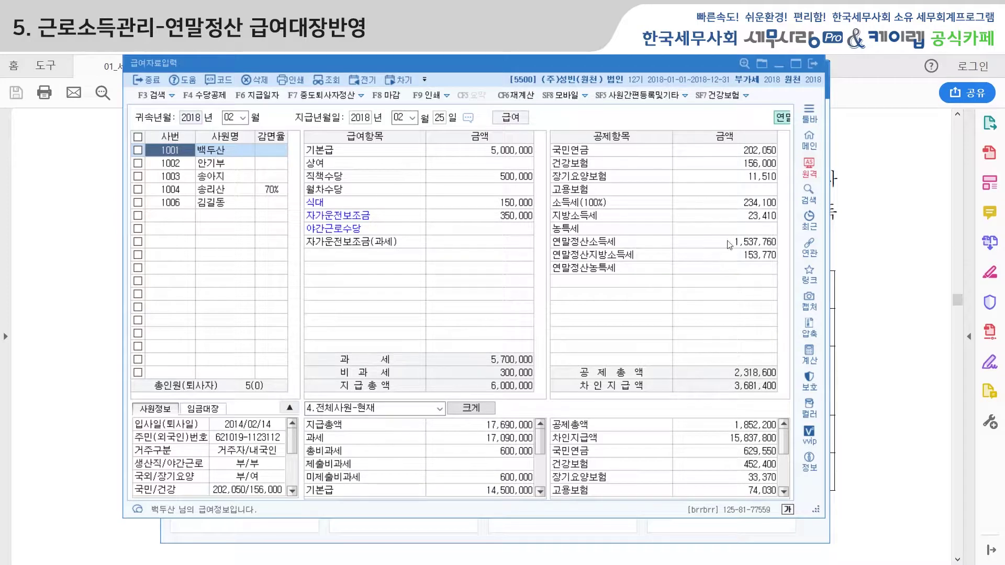
click(228, 167)
click(223, 179)
click(219, 192)
click(219, 205)
click(219, 191)
click(220, 178)
click(222, 164)
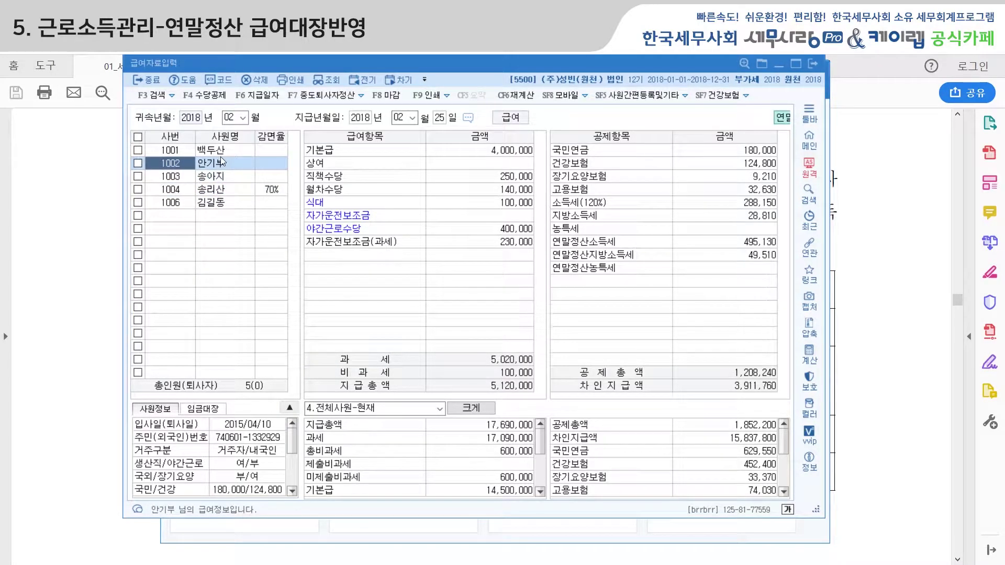
click(219, 151)
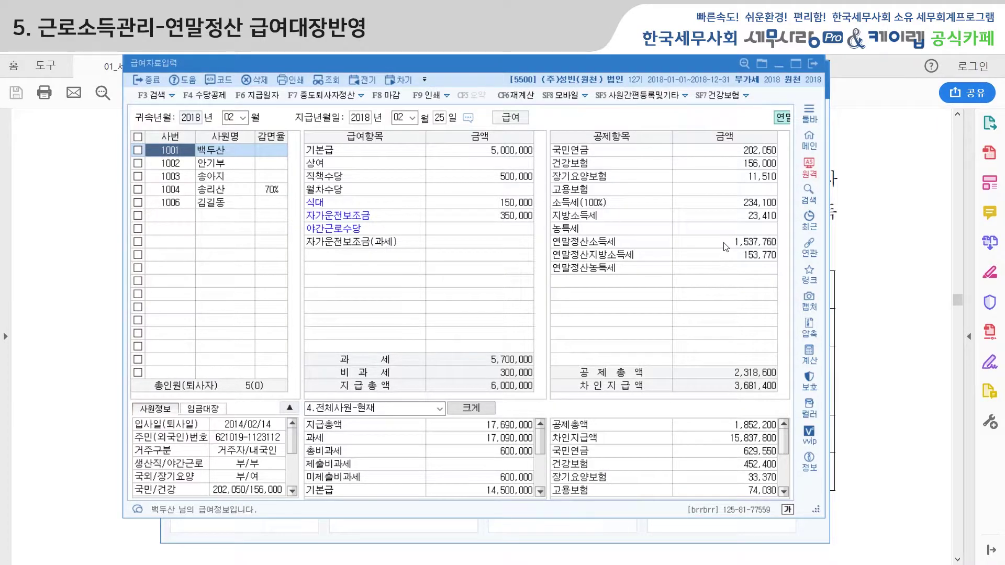
Close the payroll entry and set the 원천 work year to 2017.
click(812, 64)
click(811, 172)
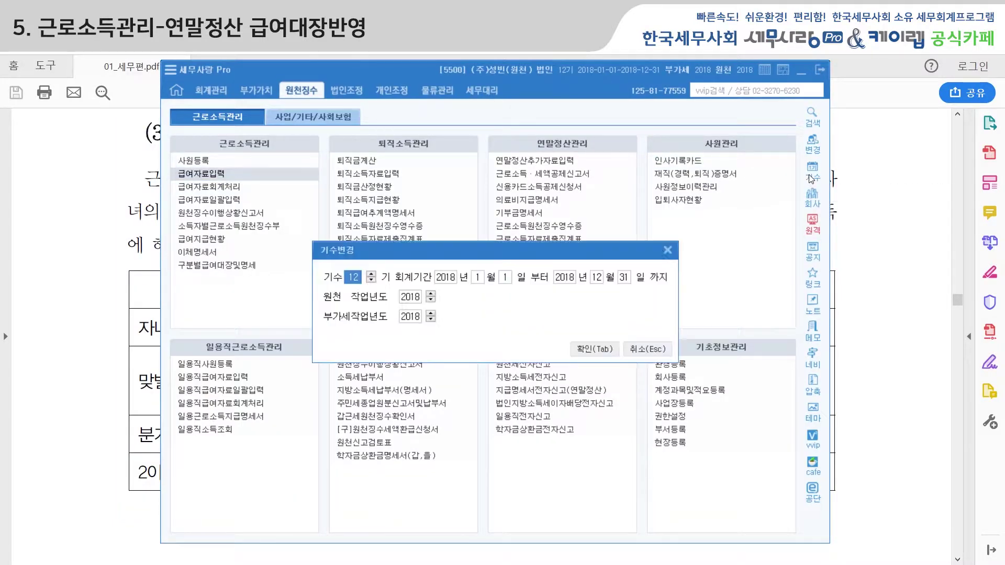
click(431, 299)
click(576, 351)
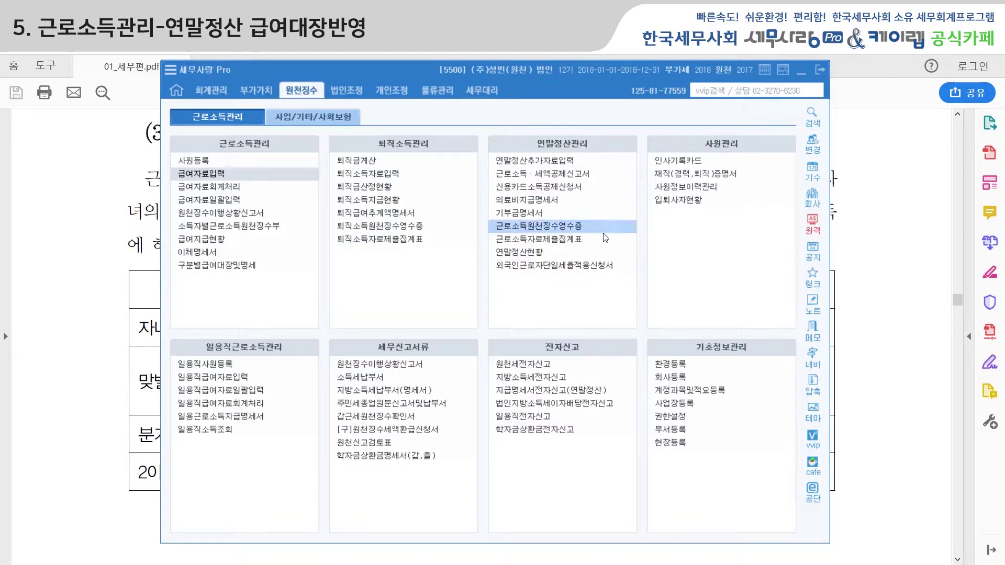
Open 연말정산현황 and examine the 환급/납부 amounts for 계속근무 employees.
click(529, 253)
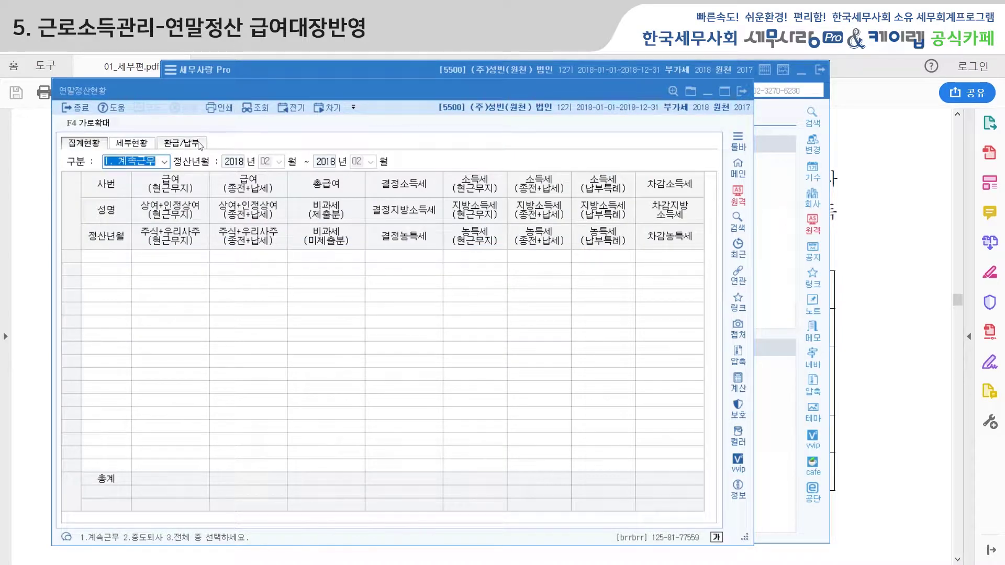
click(189, 146)
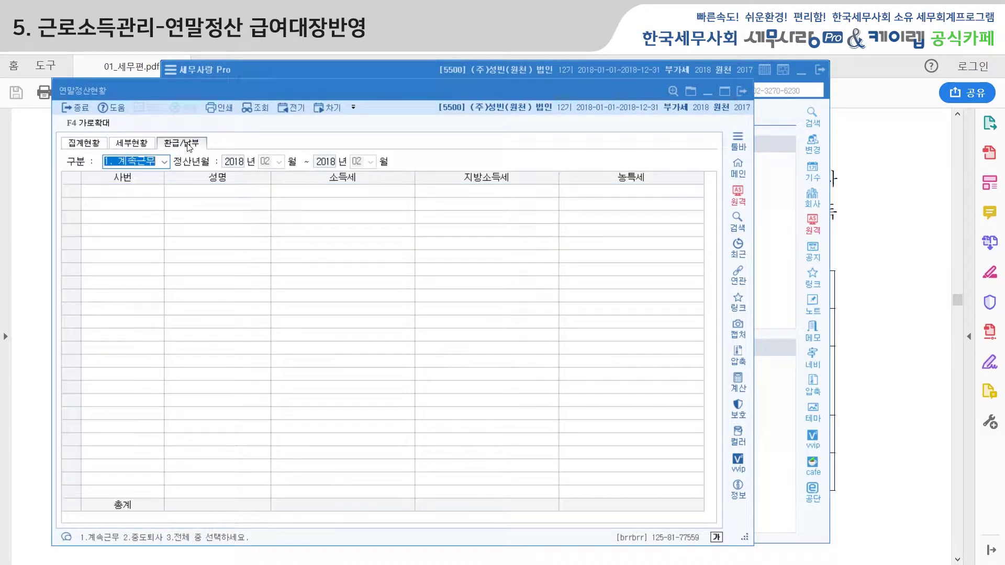
click(166, 163)
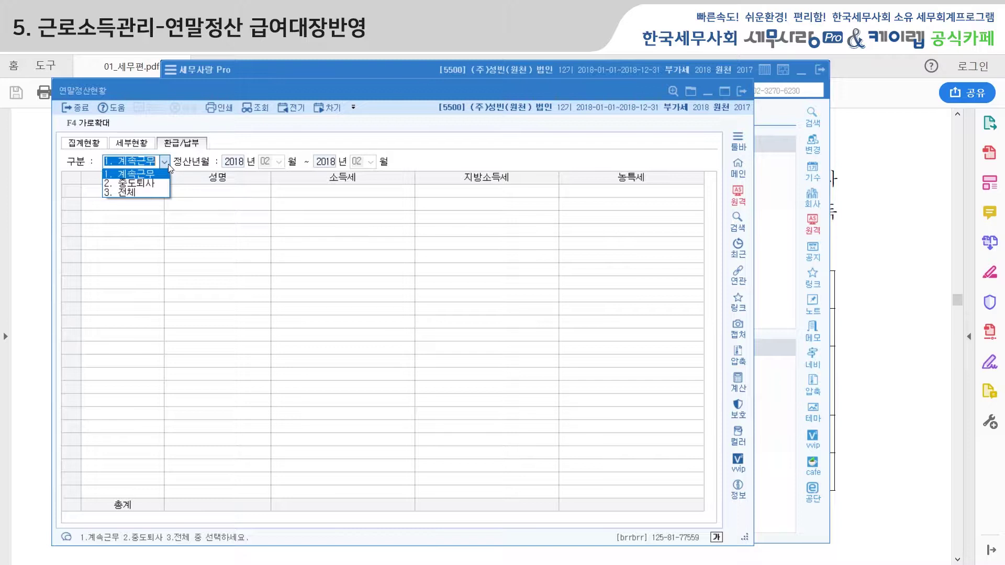
click(152, 176)
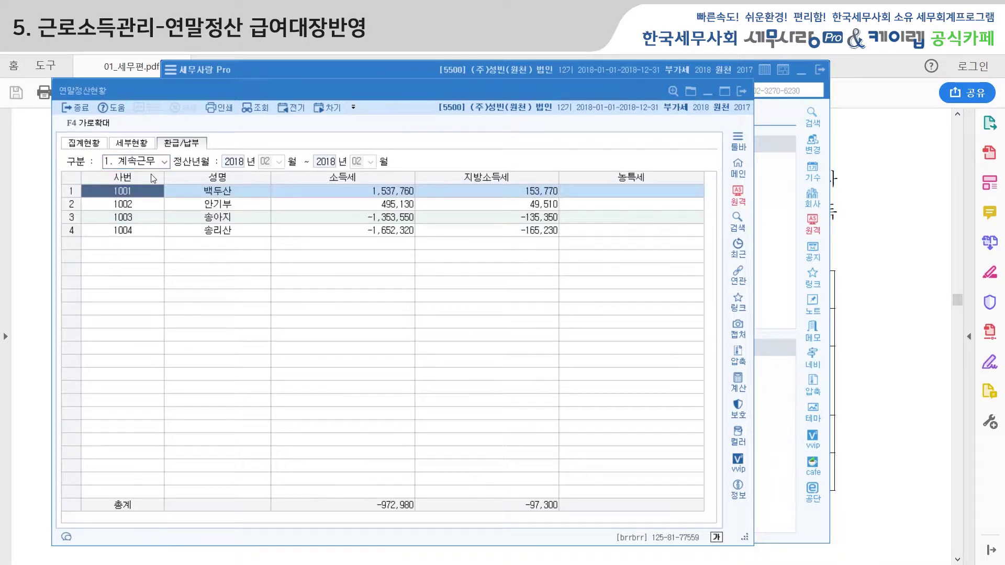
click(240, 190)
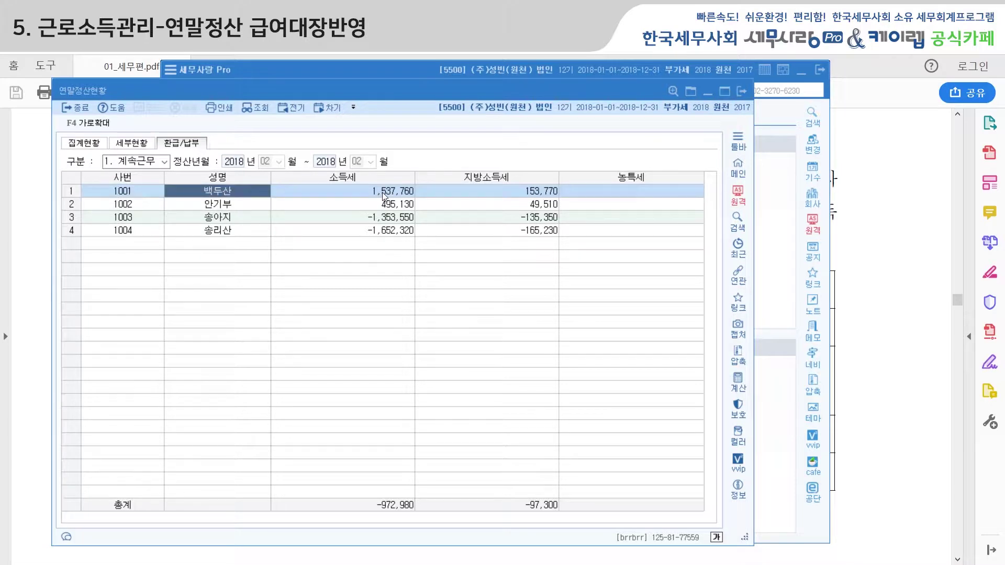
click(383, 193)
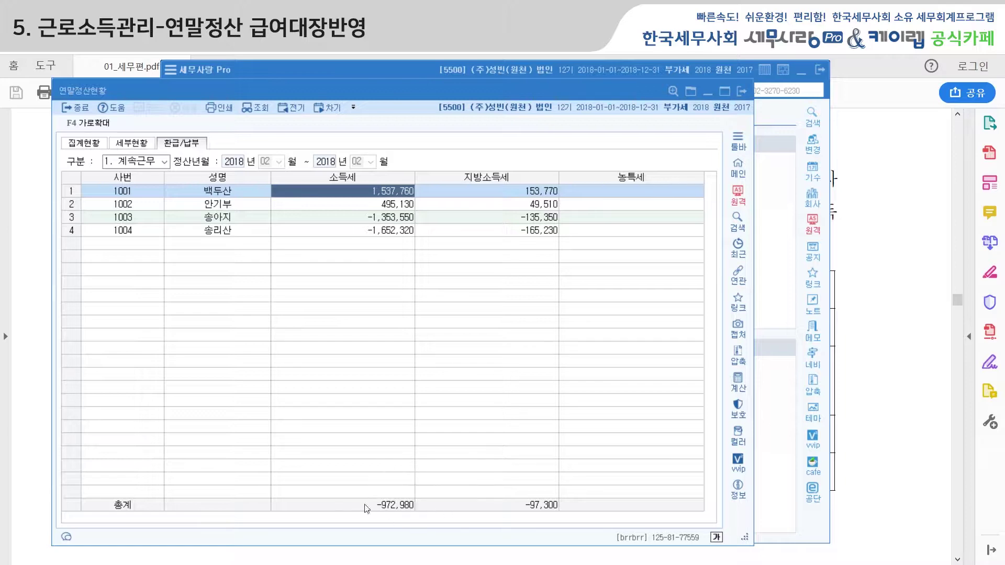
Close 연말정산현황 and set the 원천 work year to 2018.
click(741, 95)
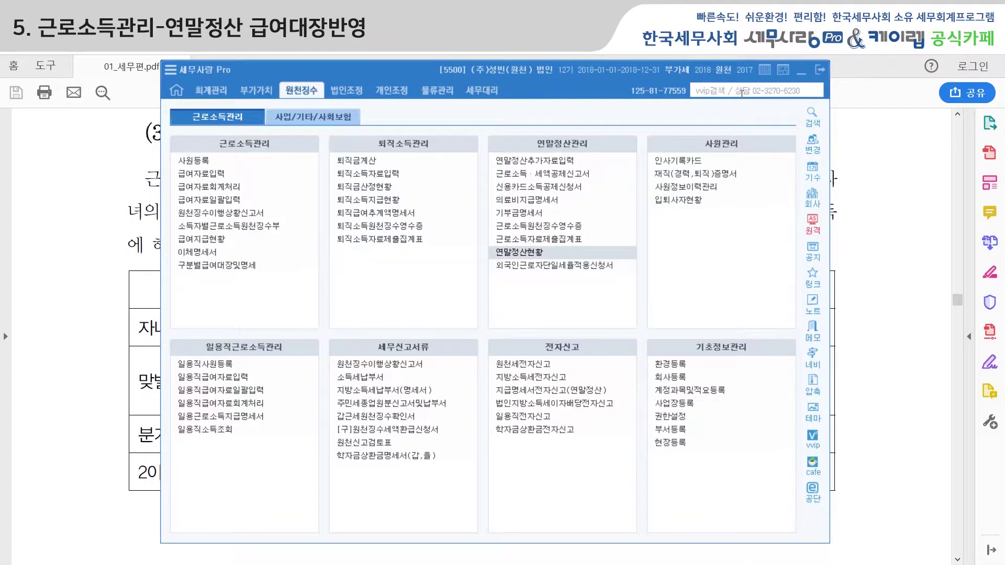
click(812, 172)
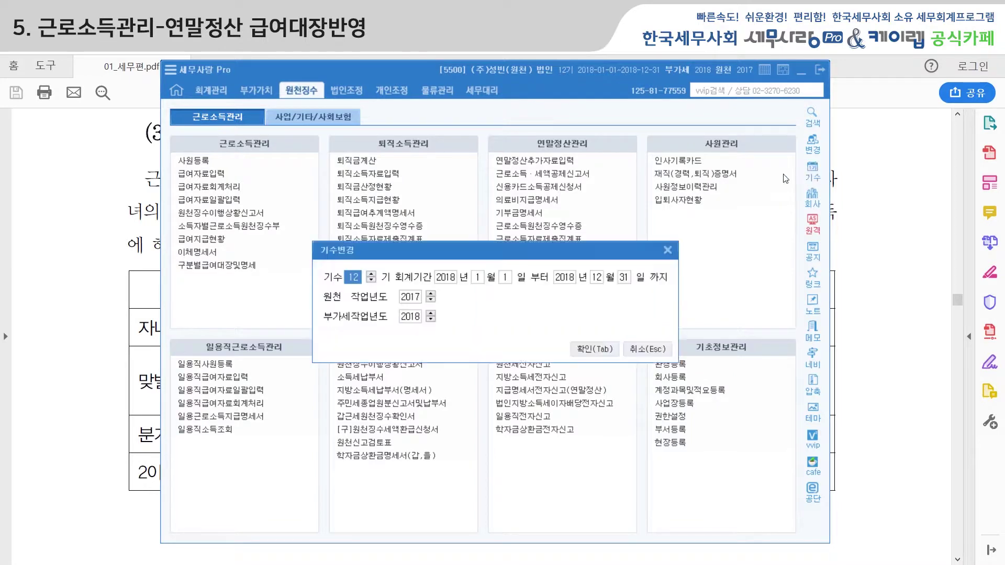
click(430, 293)
click(586, 348)
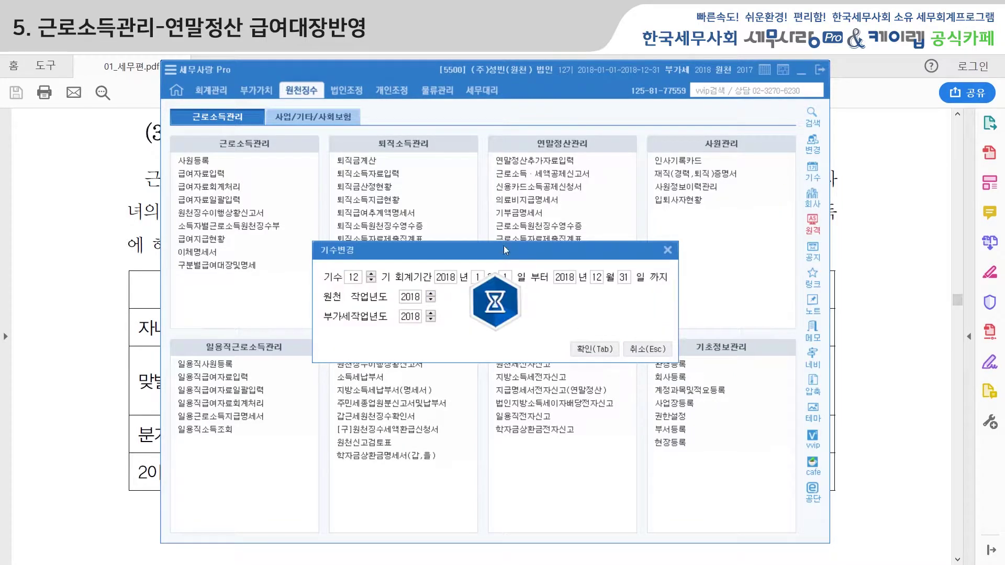
Open 급여자료입력 and compare the 연말정산소득세 and 연말정산지방소득세 amounts of the first four employees with the settlement figures.
click(221, 175)
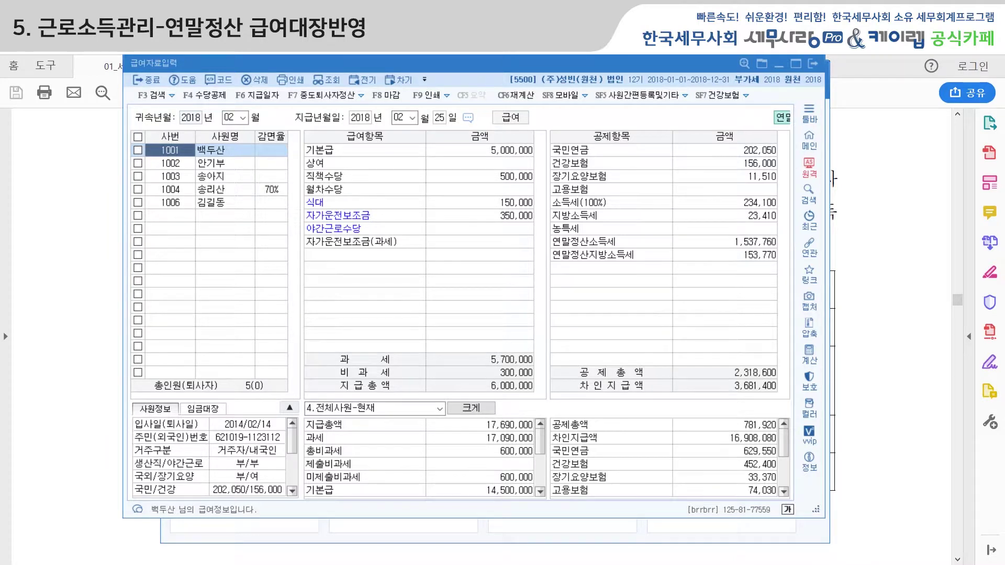
click(222, 159)
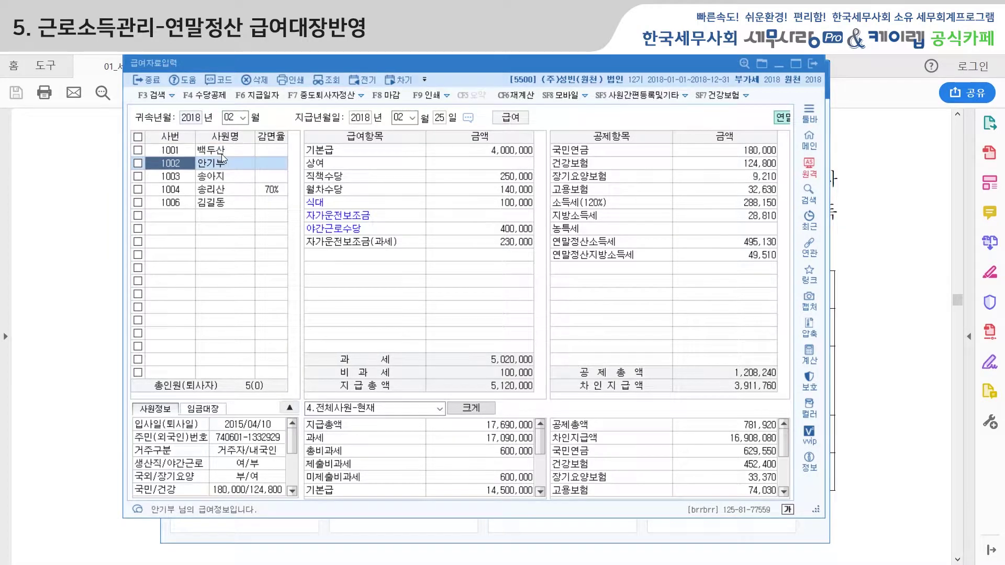
click(219, 177)
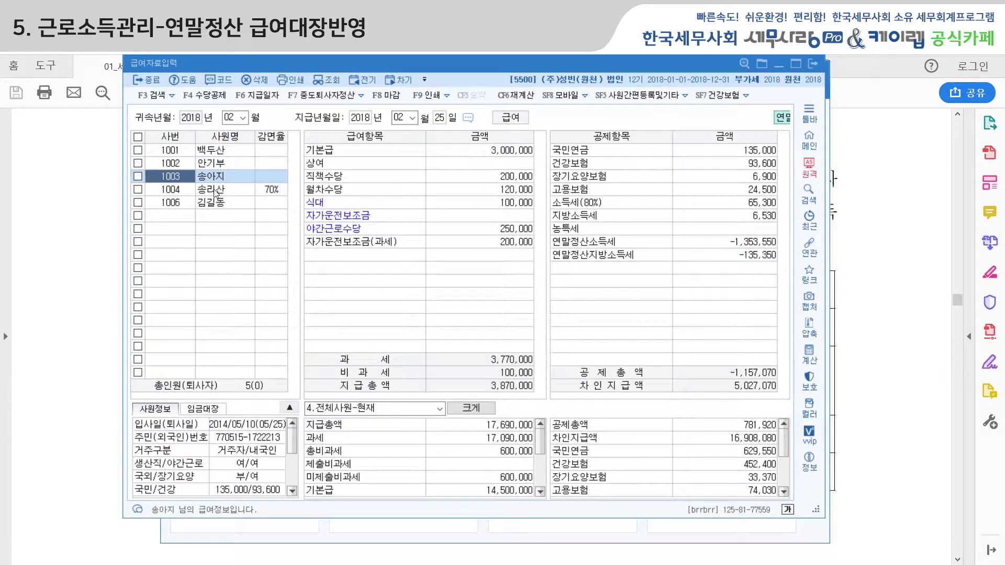
click(217, 191)
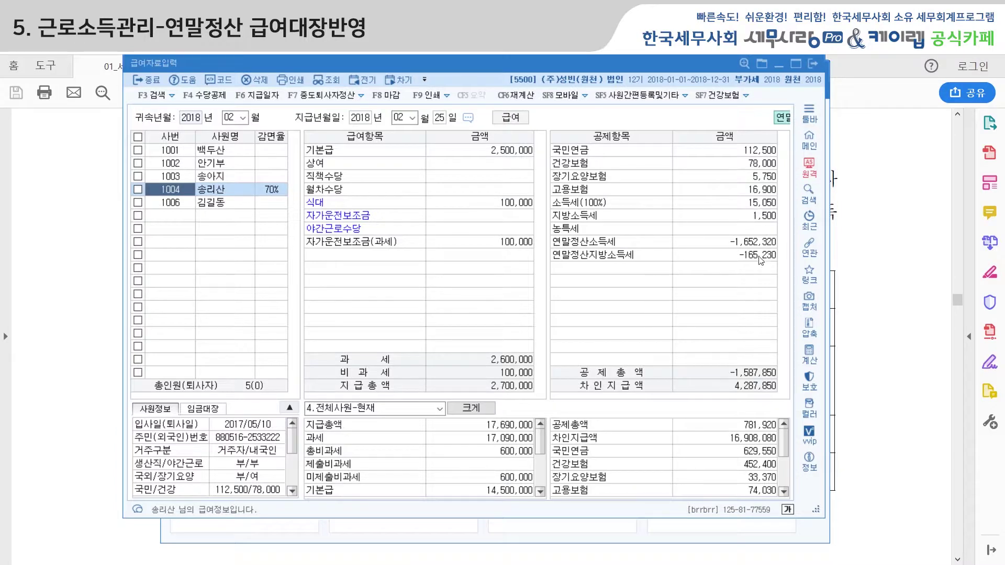
click(721, 247)
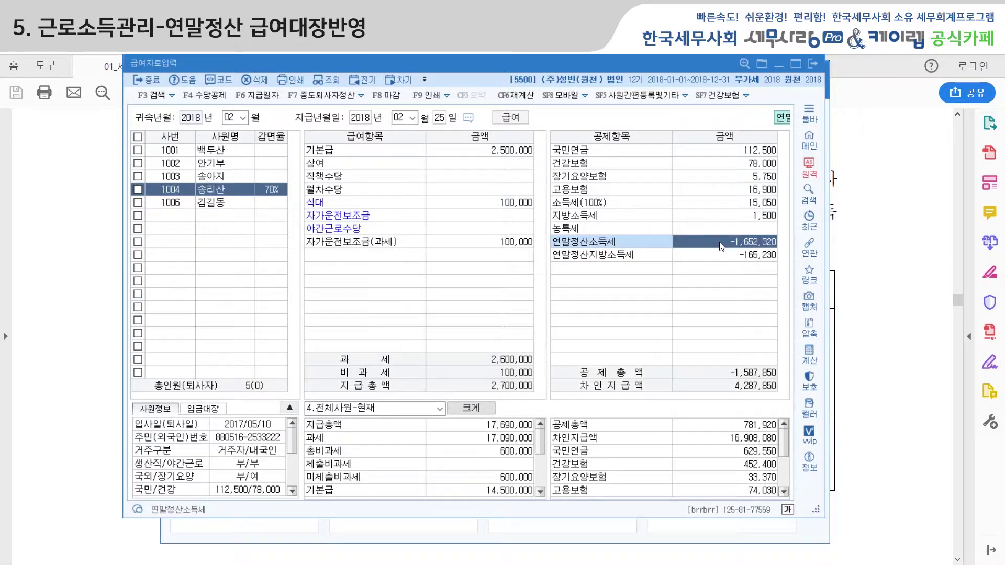
click(229, 152)
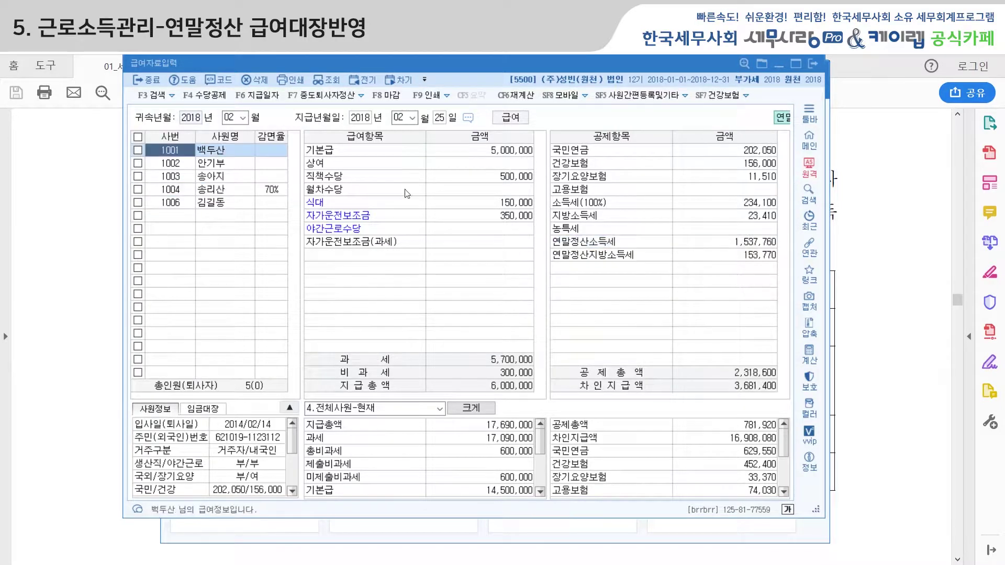
click(731, 247)
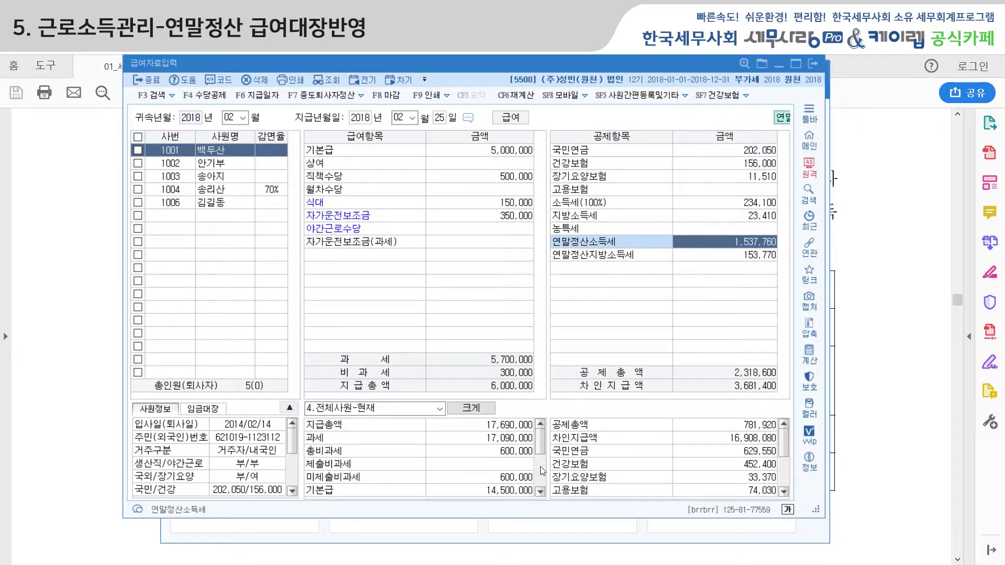
Open 원천징수이행상황신고서 for February 2018 as 1.정기신고, loading the saved data and declining 분납 for the additional A04 tax.
click(509, 532)
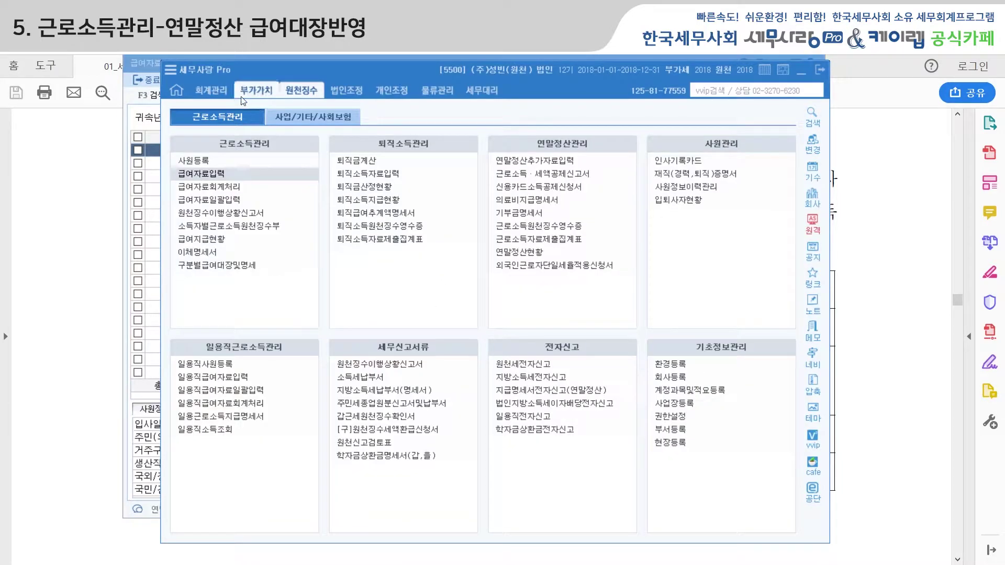
click(220, 94)
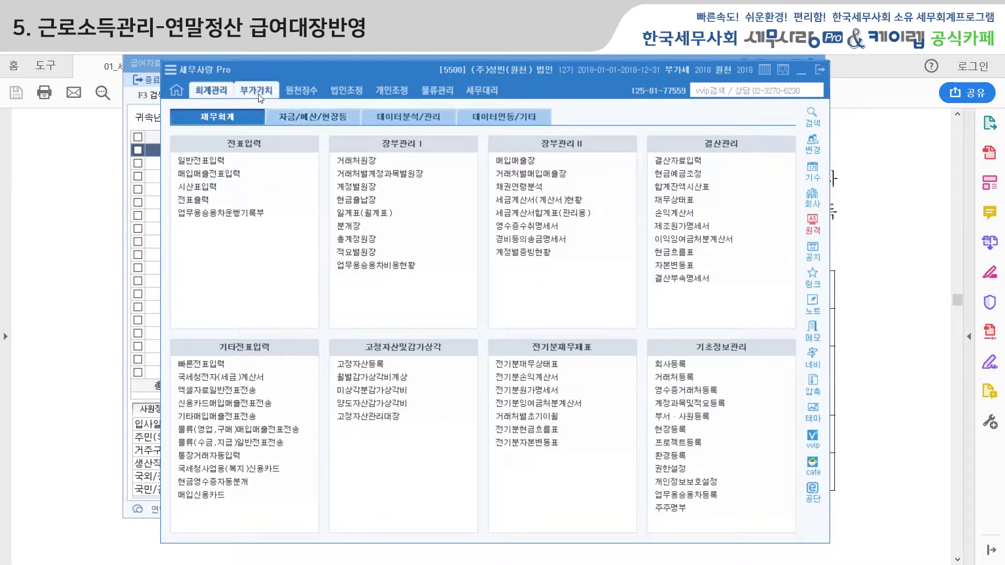
click(301, 91)
click(249, 213)
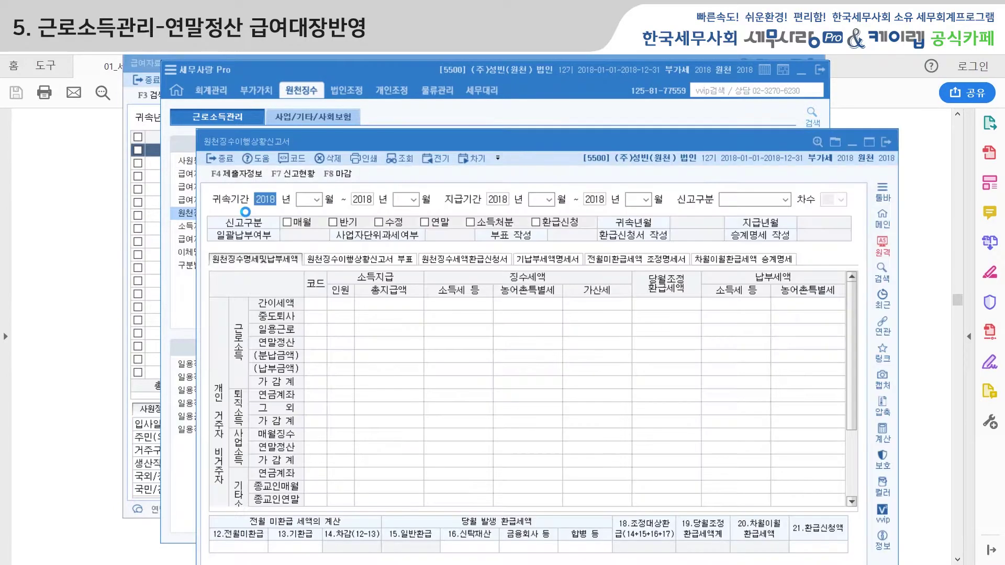
key(Return)
text(02)
key(Return)
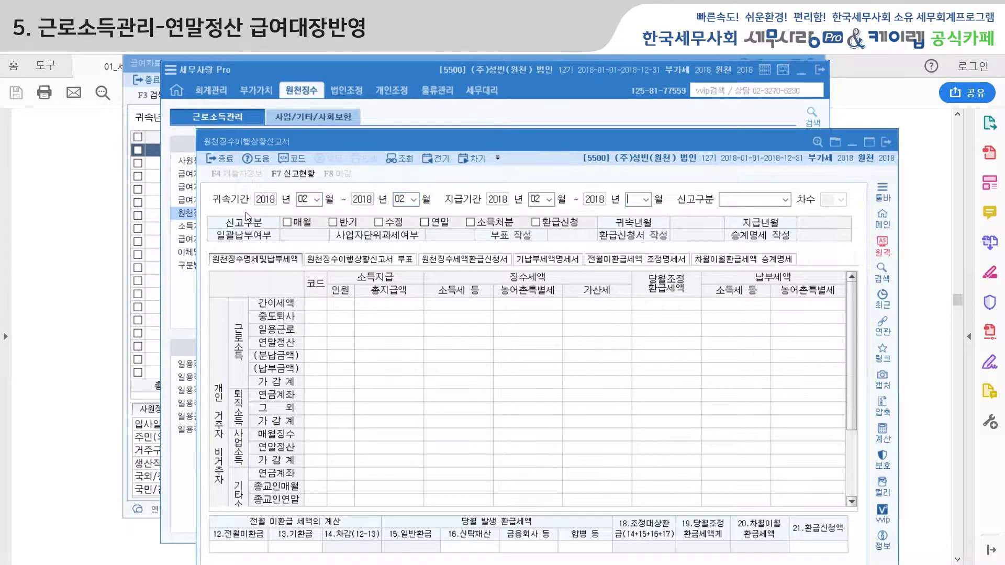
key(Return)
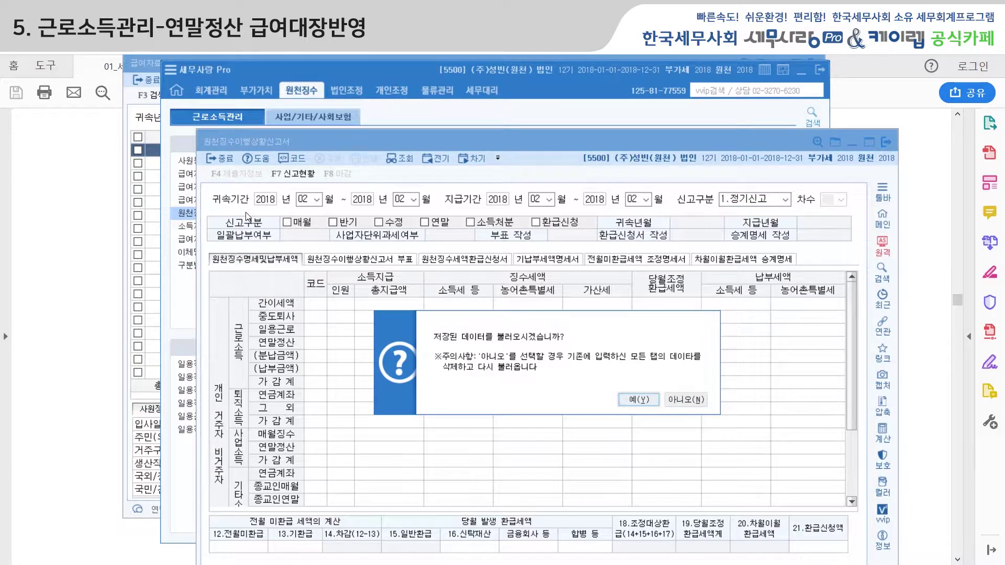
key(Return)
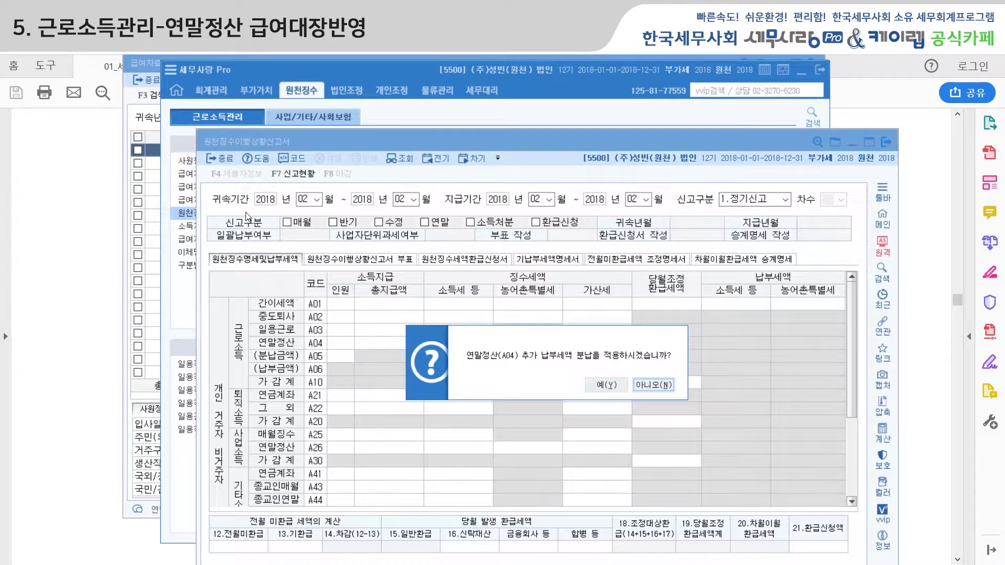
key(Return)
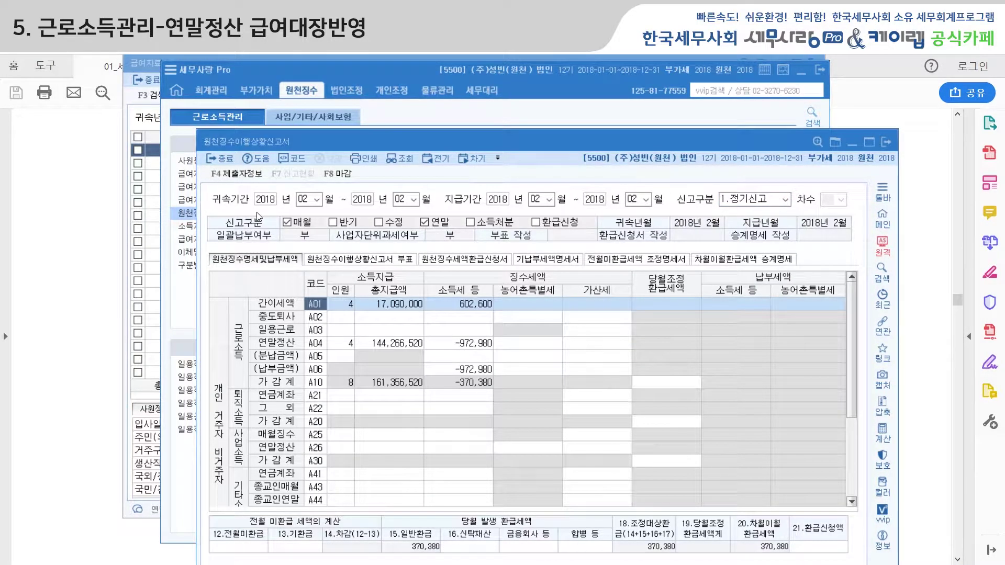
Compare the 연말정산 (A04) income tax in the withholding report with the 연말정산소득세 total for all employees in 급여자료입력.
click(460, 344)
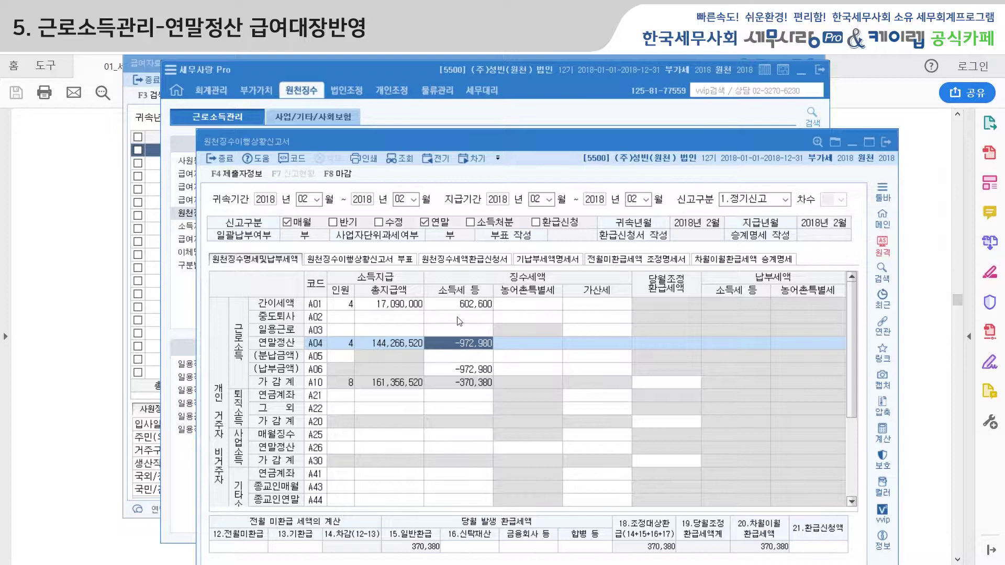
click(146, 56)
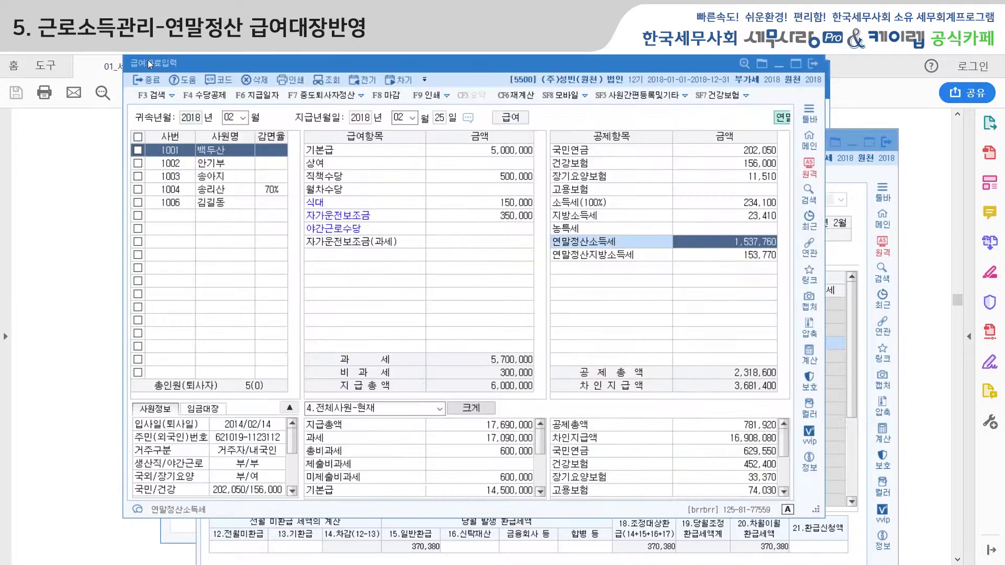
drag(787, 439, 782, 477)
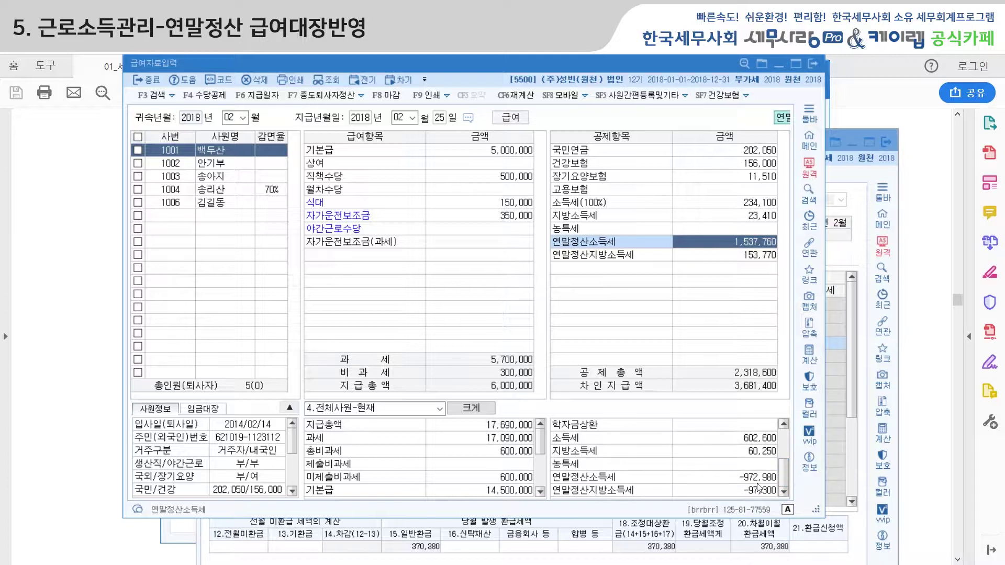
click(753, 479)
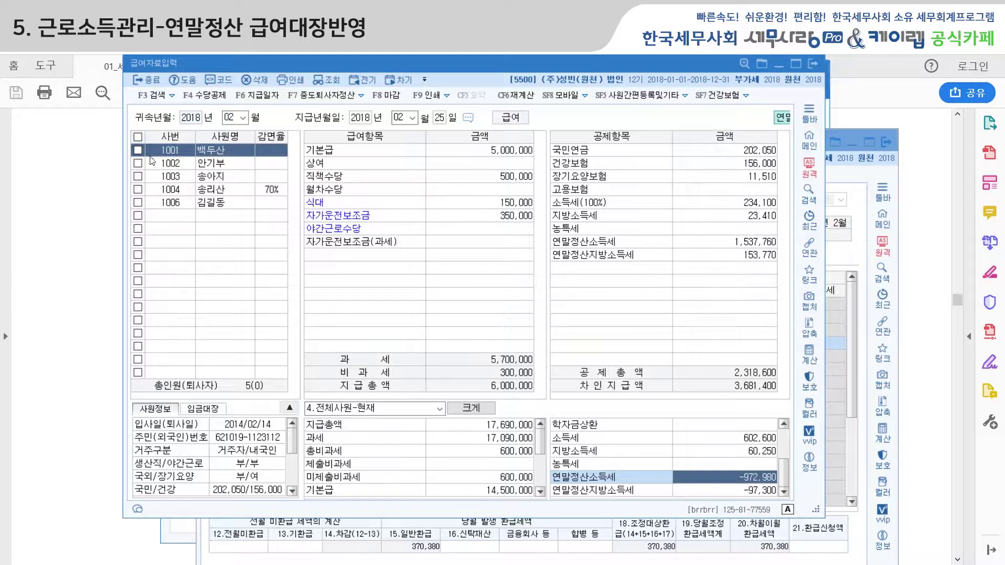
Cancel the applied 연말정산 data for the first four listed employees in the February payroll.
click(360, 96)
click(332, 116)
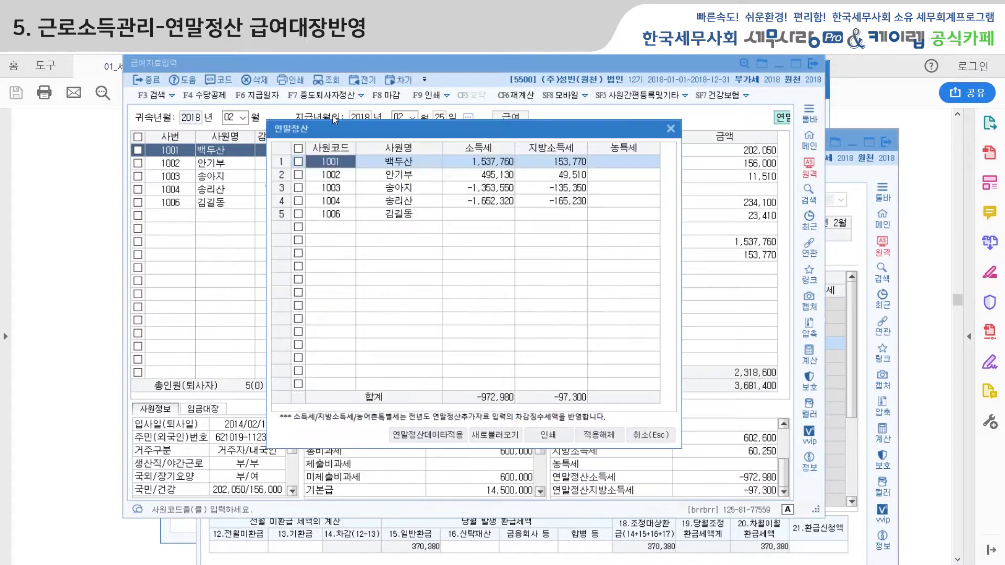
click(299, 149)
click(298, 214)
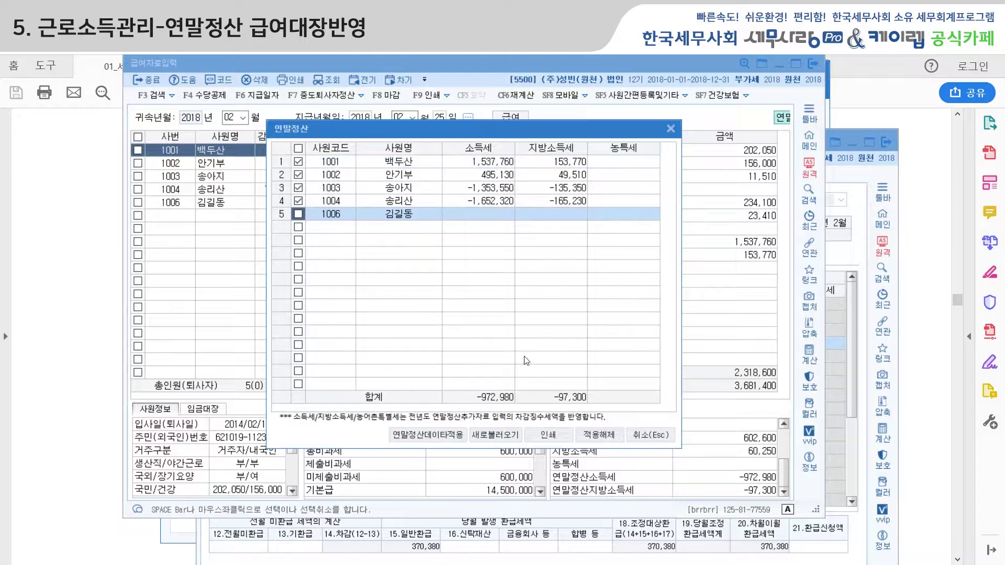
click(594, 434)
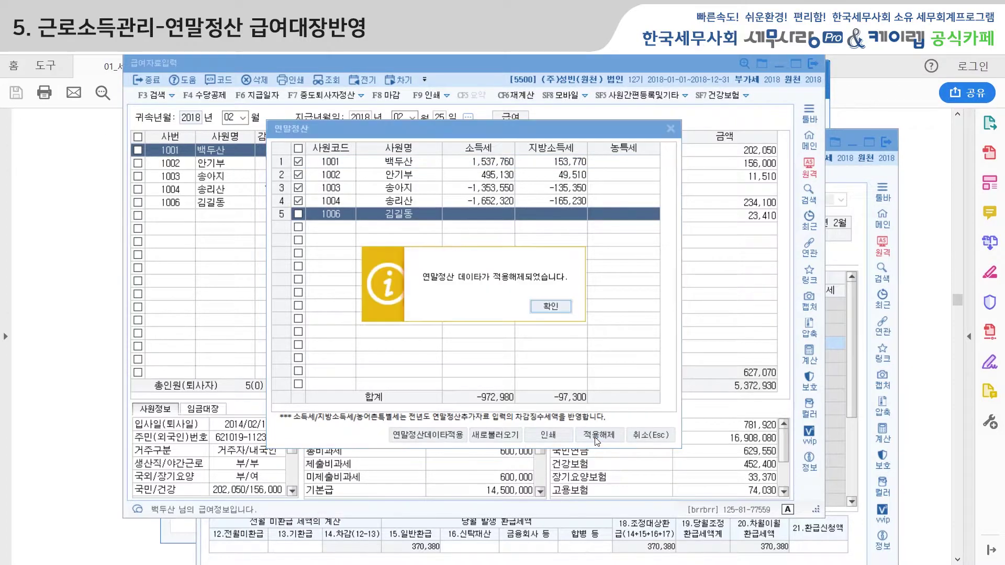
click(542, 307)
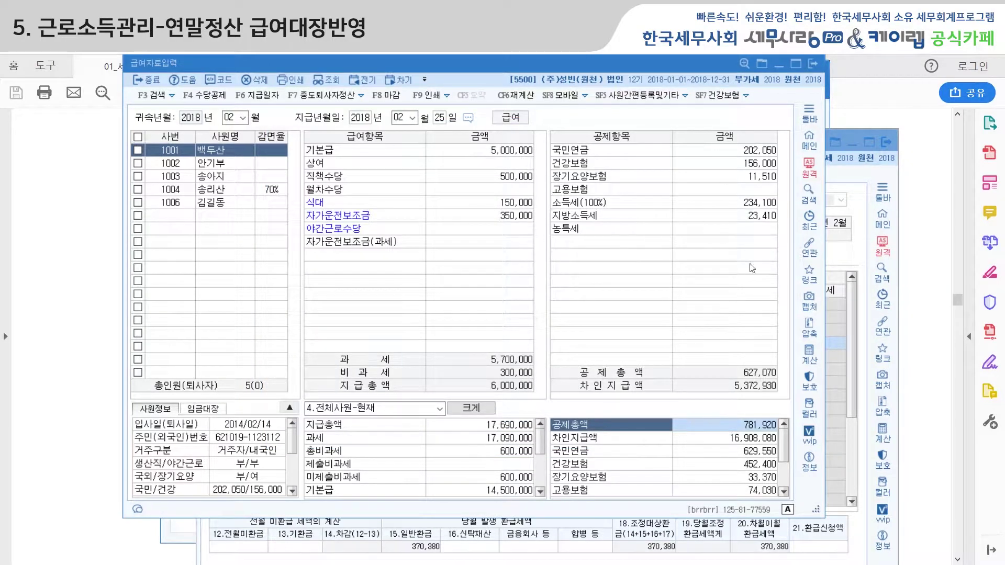
Check each employee's deduction items for the removal of the 연말정산 tax amounts.
click(221, 164)
click(214, 177)
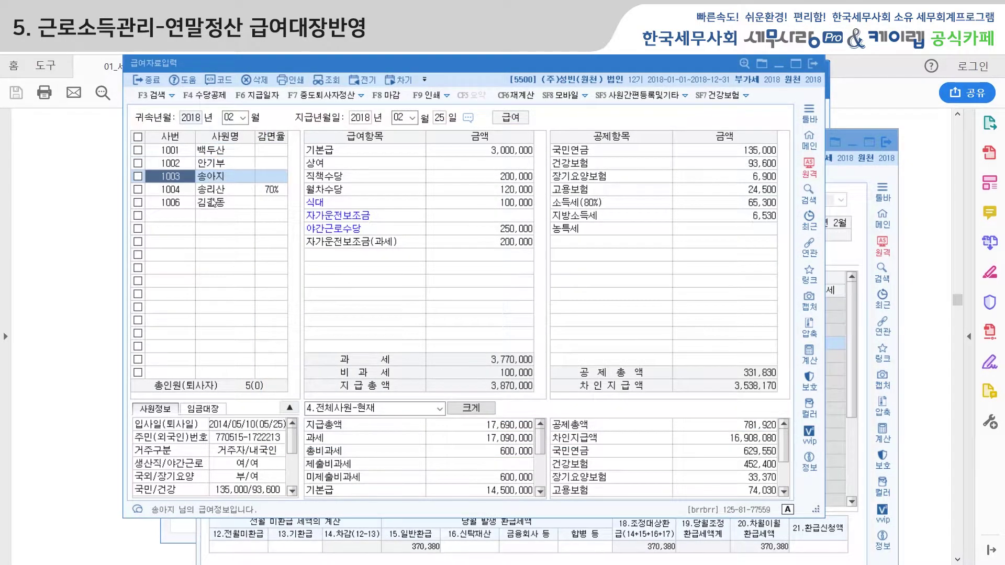
click(211, 193)
click(211, 201)
click(213, 190)
click(213, 180)
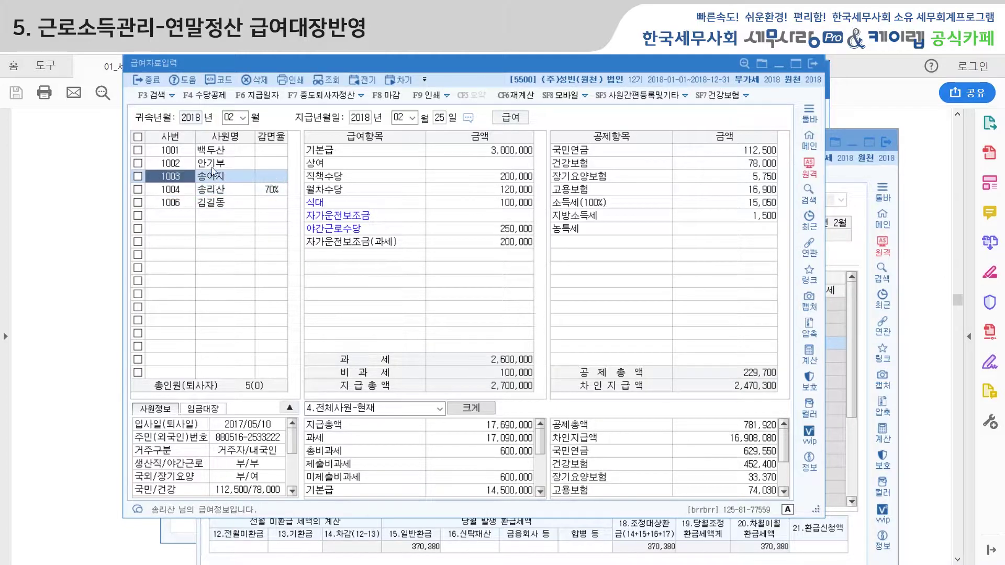
click(216, 153)
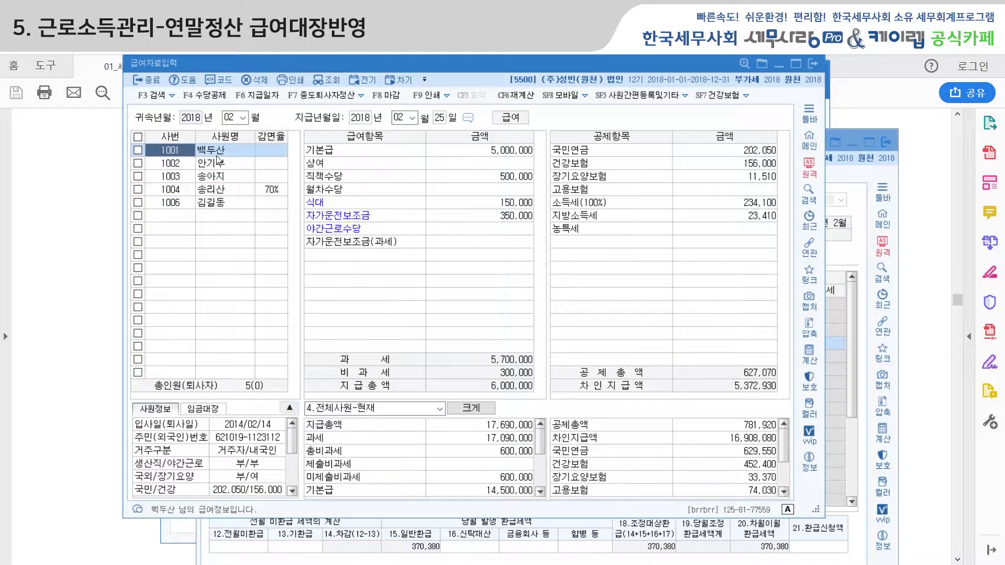
Open 분납적용 and examine the 연말정산 amounts against the 1차분납/환급분(2월) and 2차분납(3월) amounts per employee.
click(363, 97)
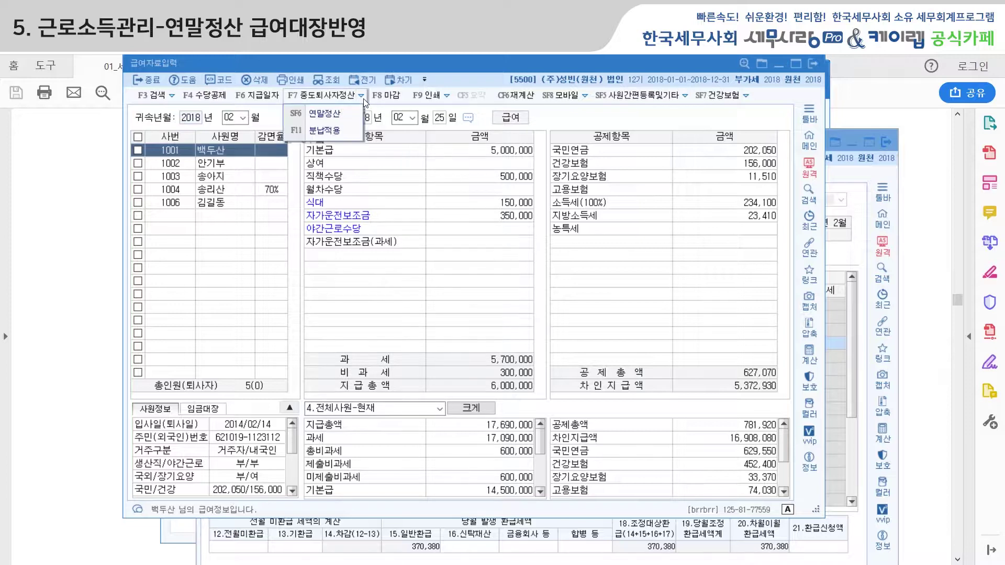
click(333, 132)
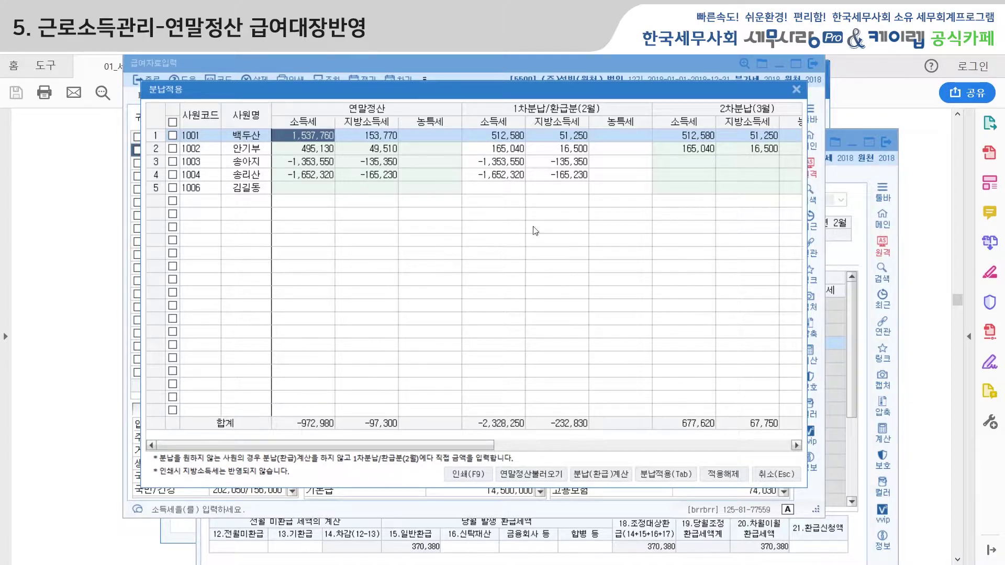
click(497, 165)
click(492, 177)
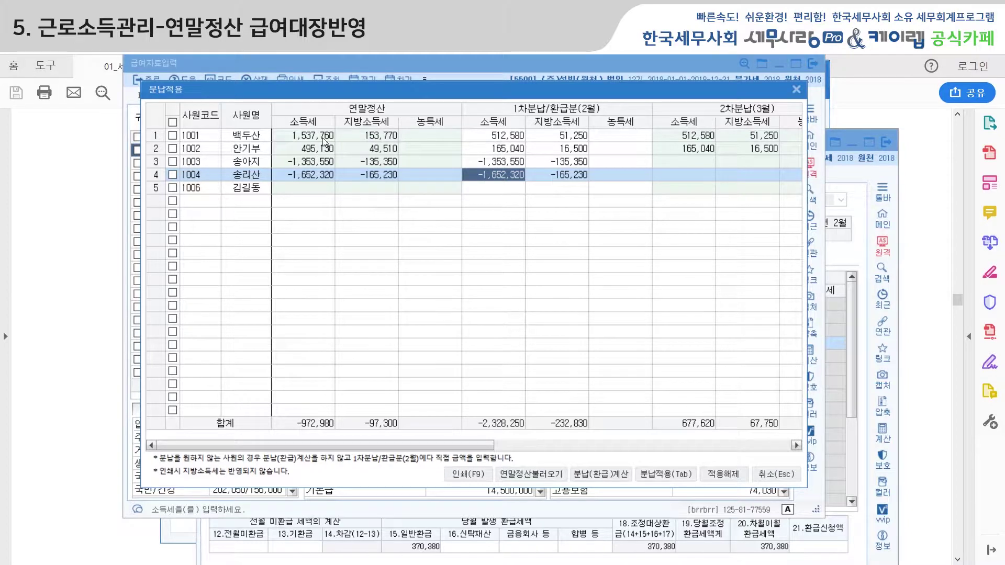
click(308, 137)
click(306, 146)
click(307, 138)
click(307, 146)
mouse_move(469, 447)
mouse_down()
mouse_move(759, 447)
mouse_move(787, 460)
mouse_move(453, 441)
mouse_up()
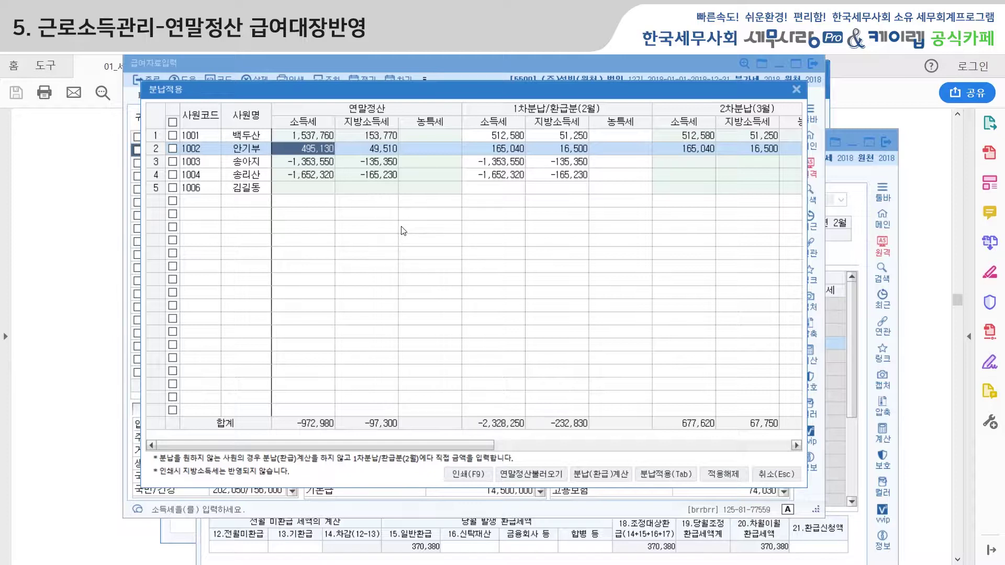
Apply the 분납 data to the first four listed employees, leaving out the fifth.
click(172, 123)
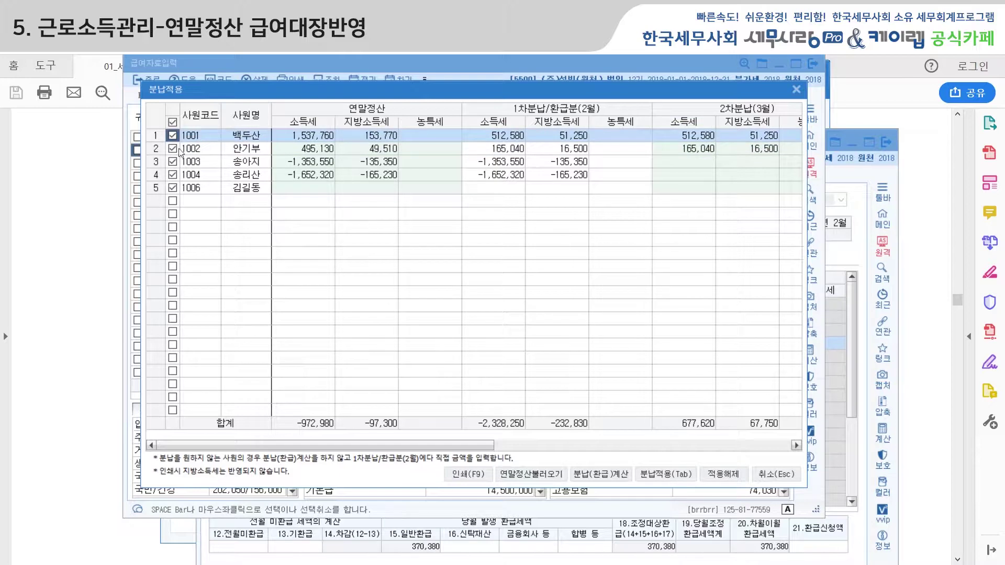
click(175, 189)
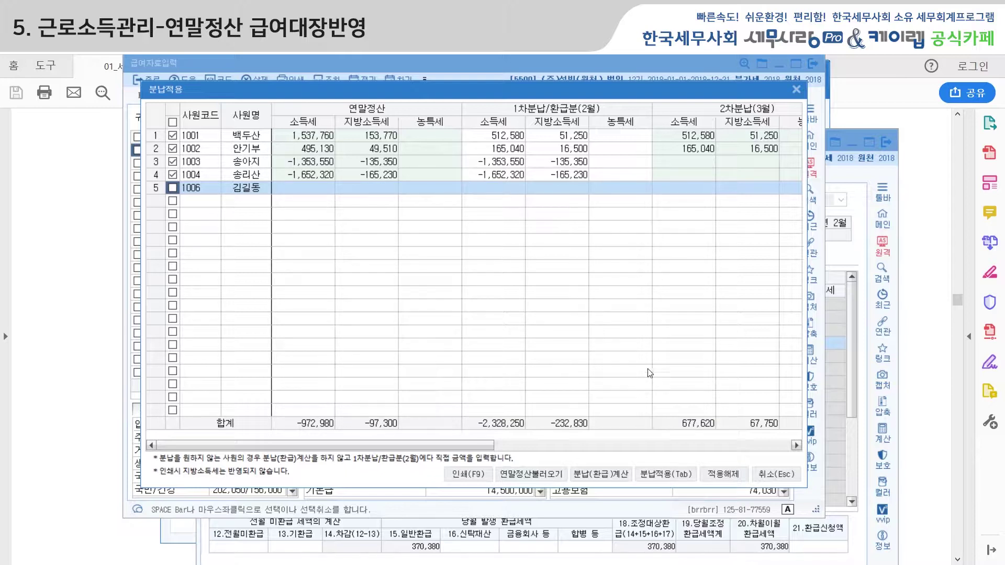
click(649, 473)
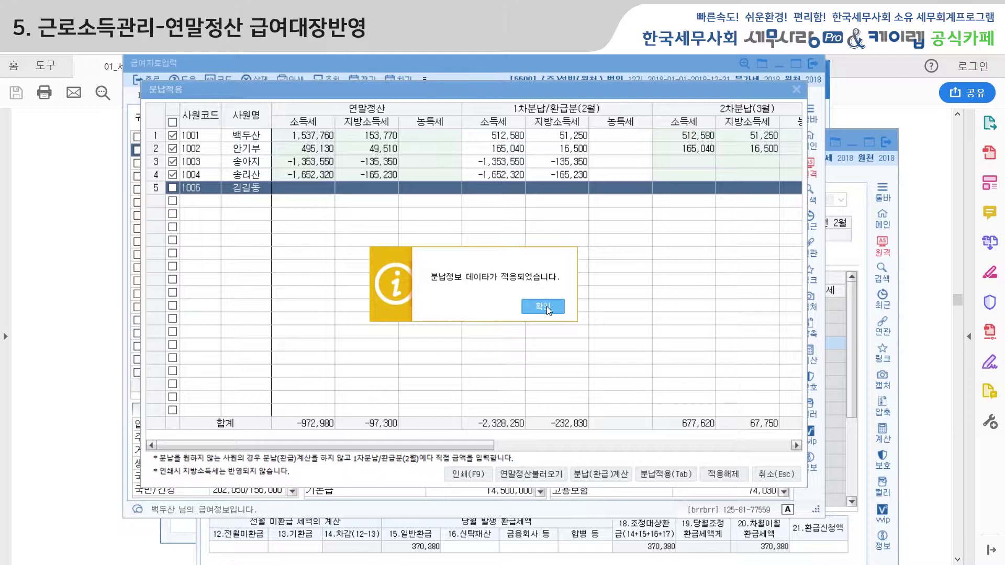
Acknowledge the applied 분납 data and check the 연말정산 income tax deductions of the first four employees in the February payroll.
click(547, 306)
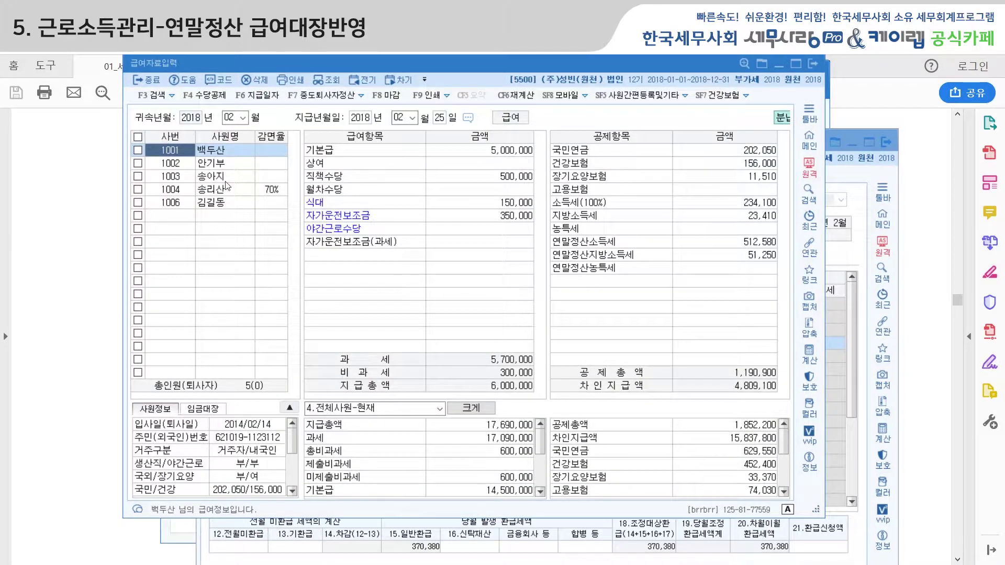
click(735, 244)
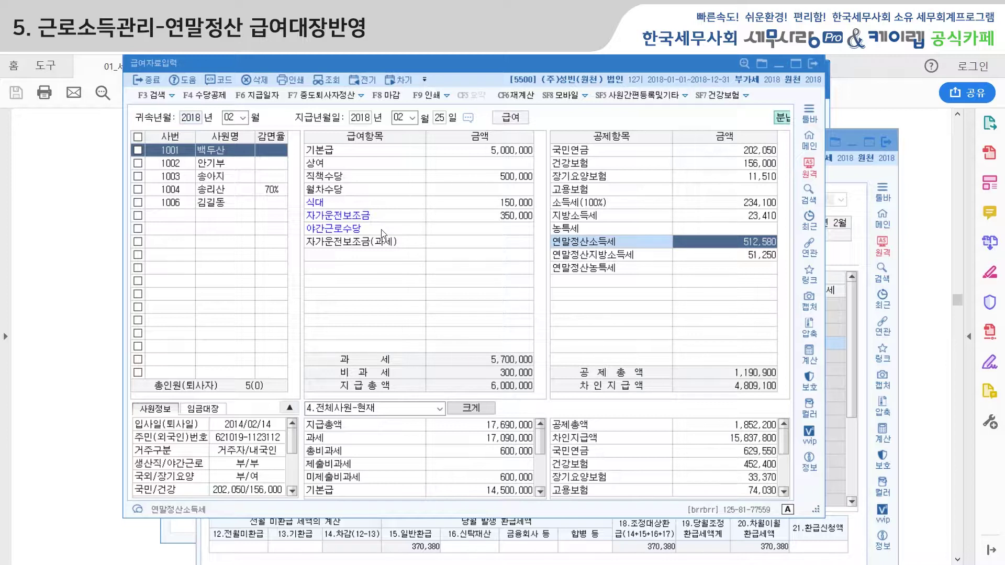
click(222, 167)
click(220, 181)
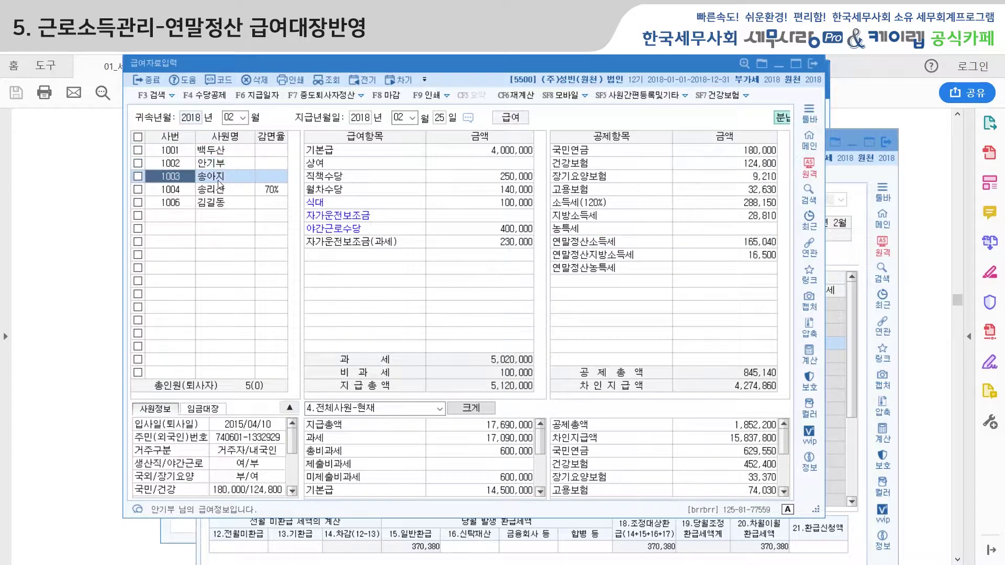
click(218, 194)
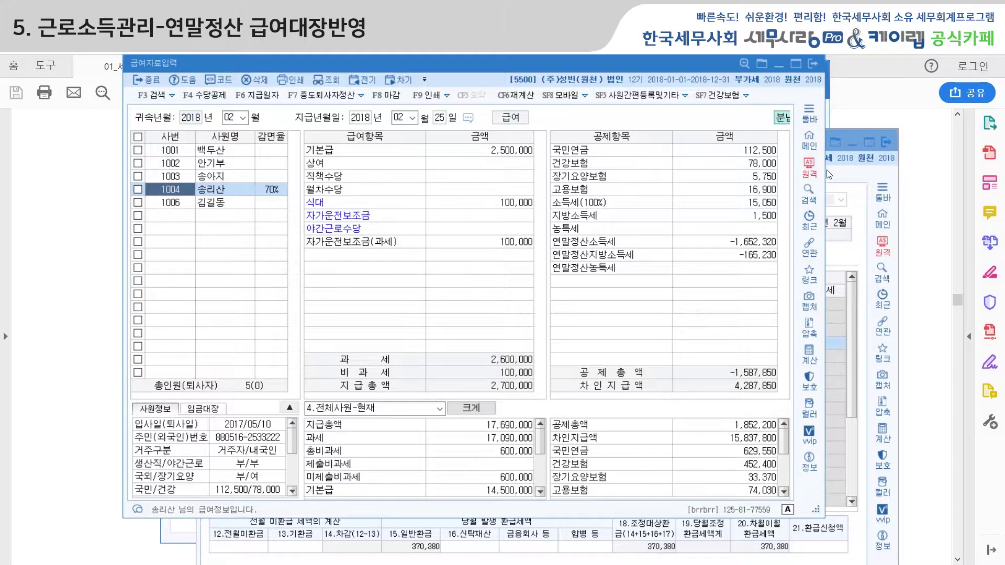
Regenerate the February 2018 원천징수이행상황신고서 from fresh data instead of the saved data, applying 분납 to the additional tax in 연말정산(A04).
click(840, 178)
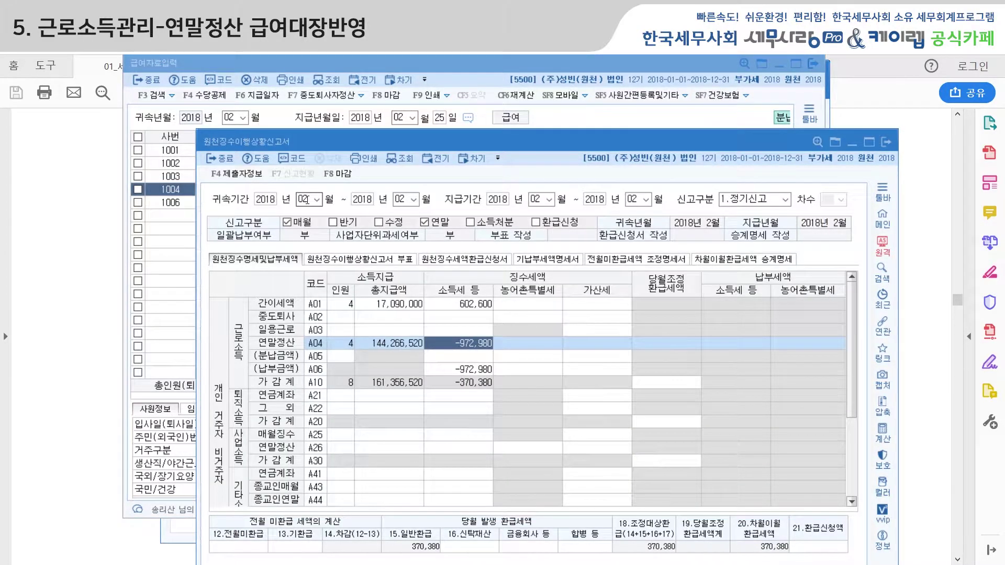
click(308, 201)
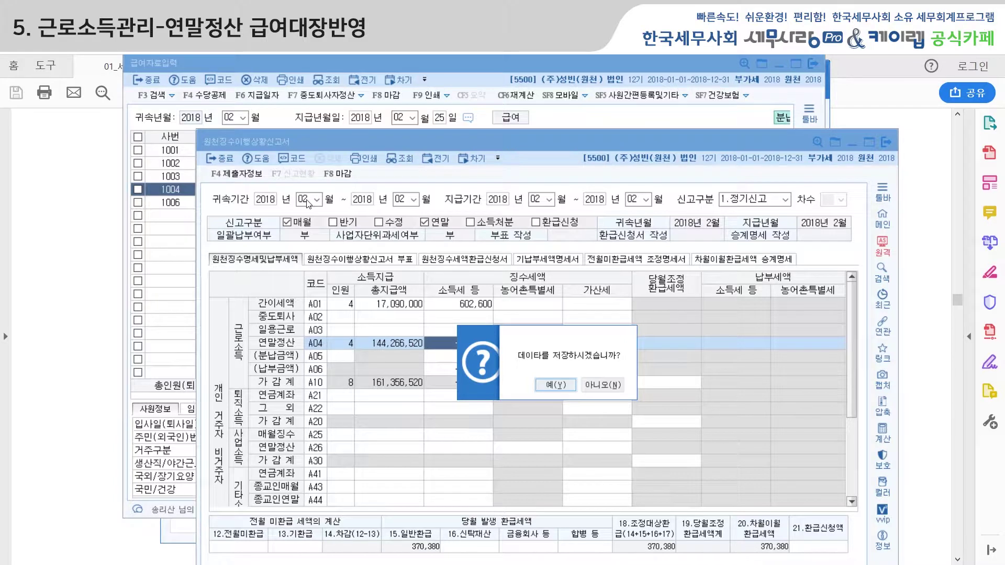
key(Right)
key(Return)
key(Return)
key(Return)
key(Return)
key(Return)
key(Return)
key(Return)
key(Return)
key(Return)
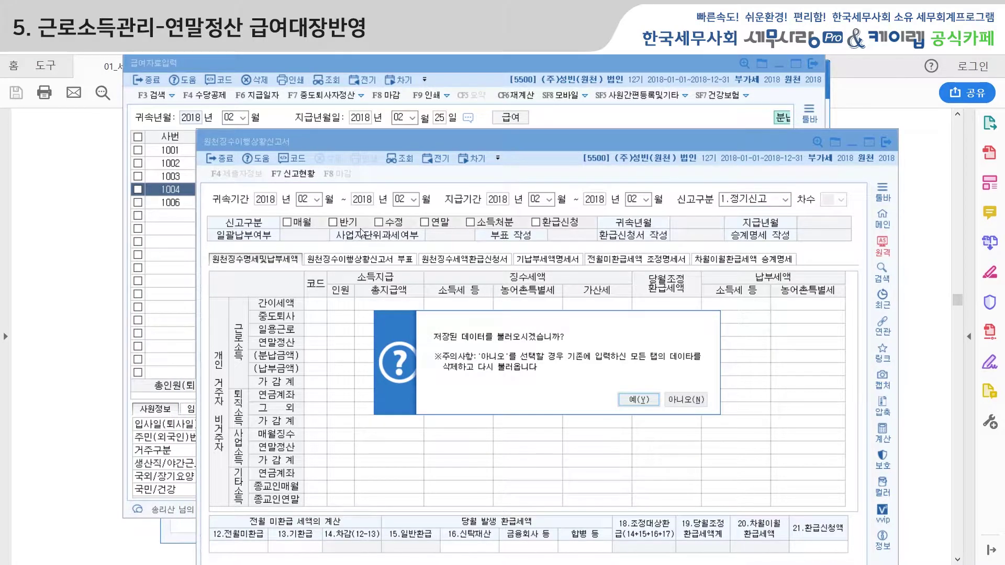
click(676, 398)
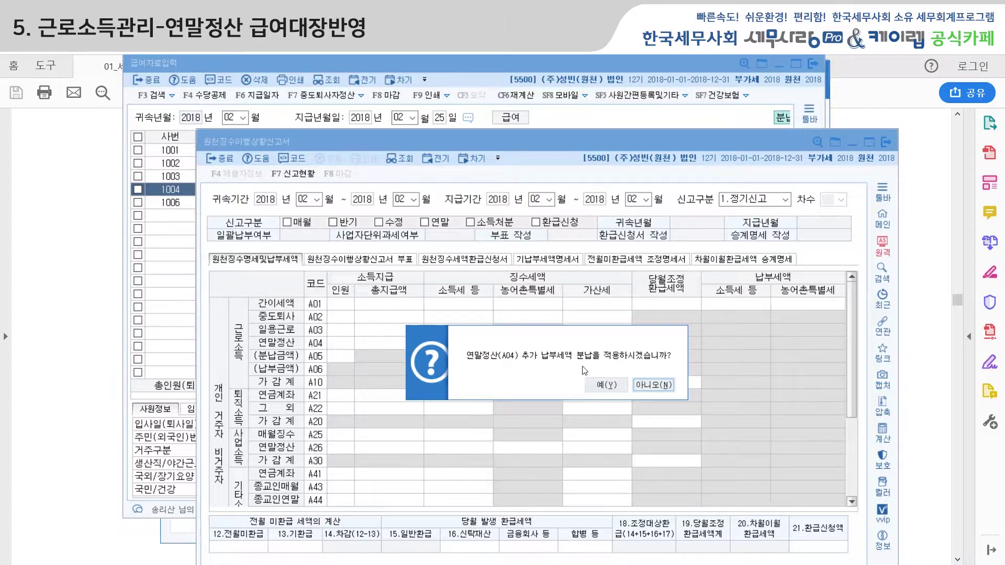
click(601, 385)
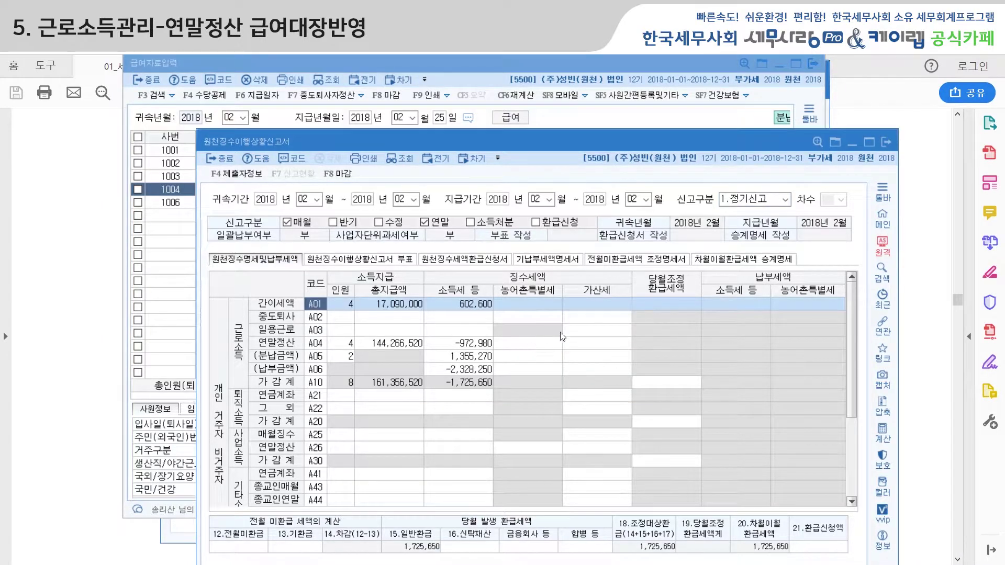
Compare the income tax amounts of 연말정산(A04), 분납금액(A05) and 납부금액(A06) in the February withholding report.
drag(560, 136, 551, 84)
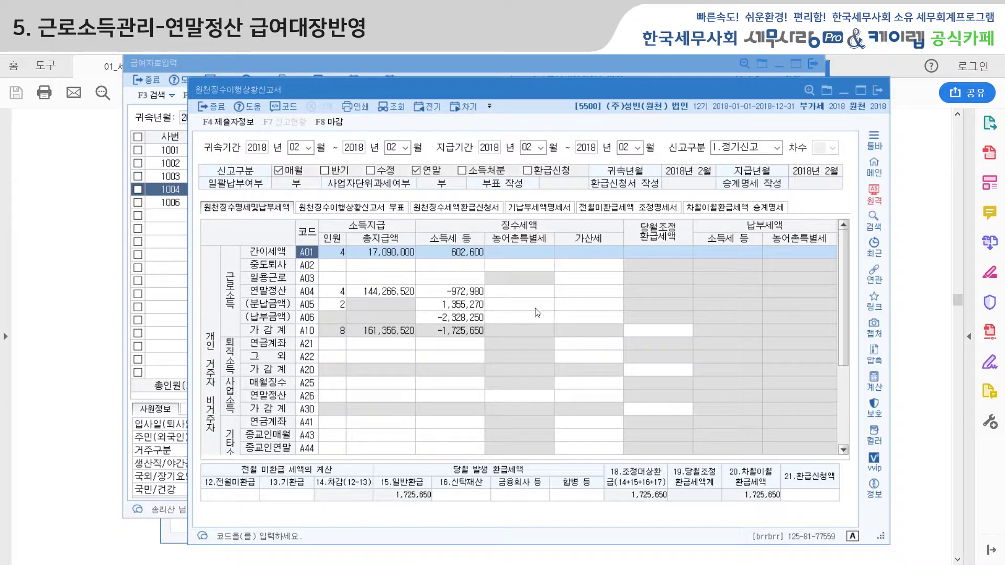
click(458, 292)
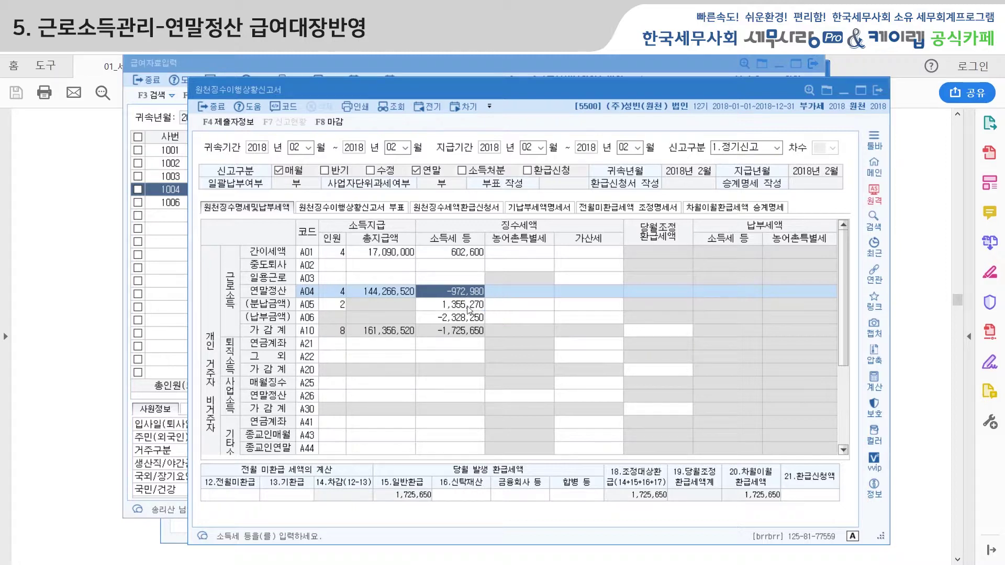
click(454, 305)
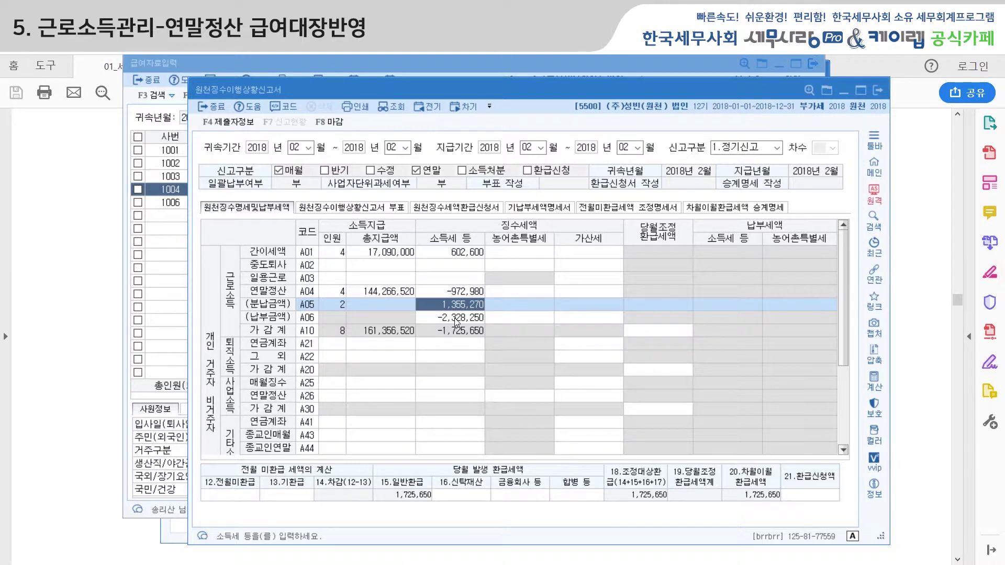
click(455, 319)
click(453, 306)
click(451, 318)
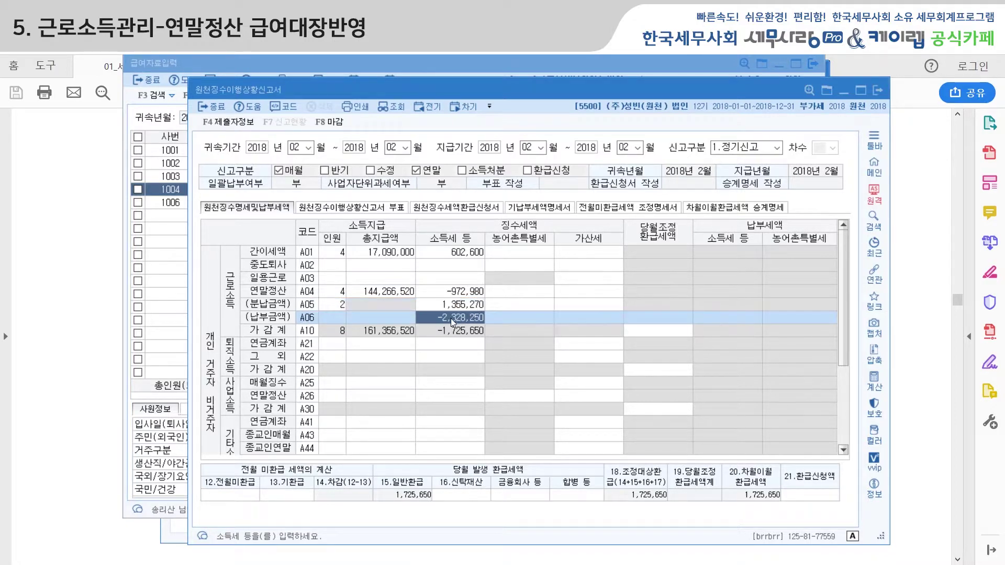
click(458, 306)
click(453, 292)
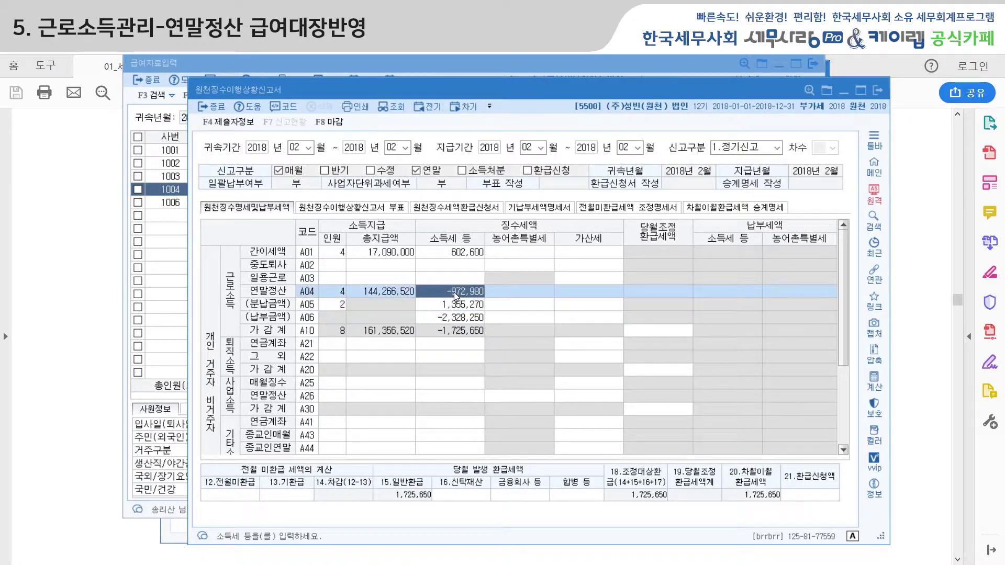
click(460, 317)
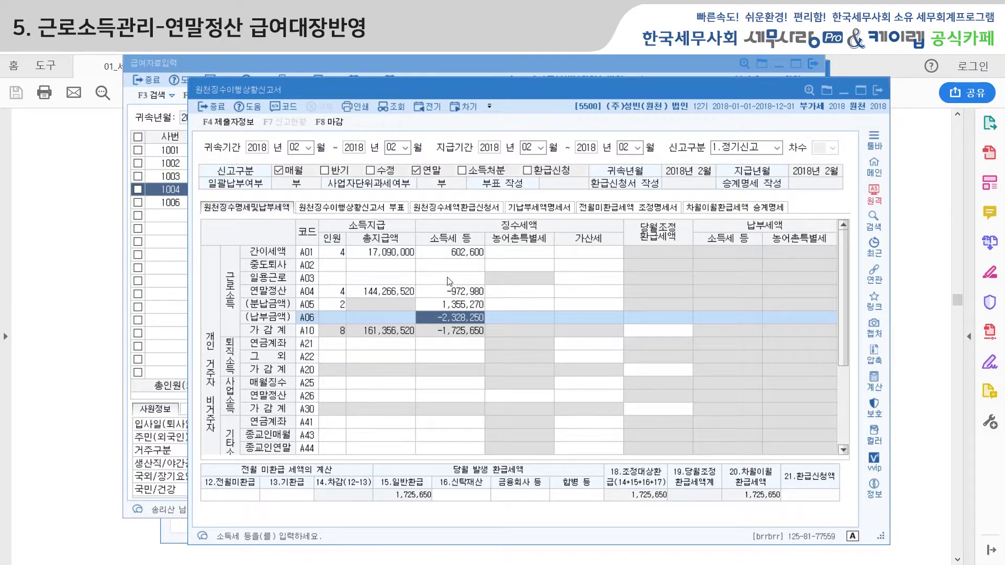
Finalize (마감) the February 2018 withholding report and exit it.
click(333, 122)
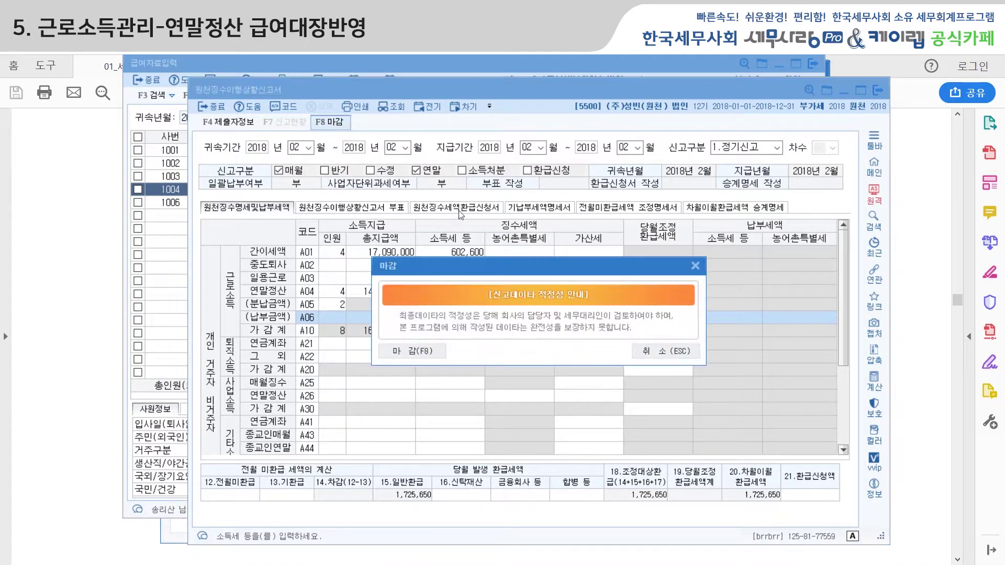
click(424, 351)
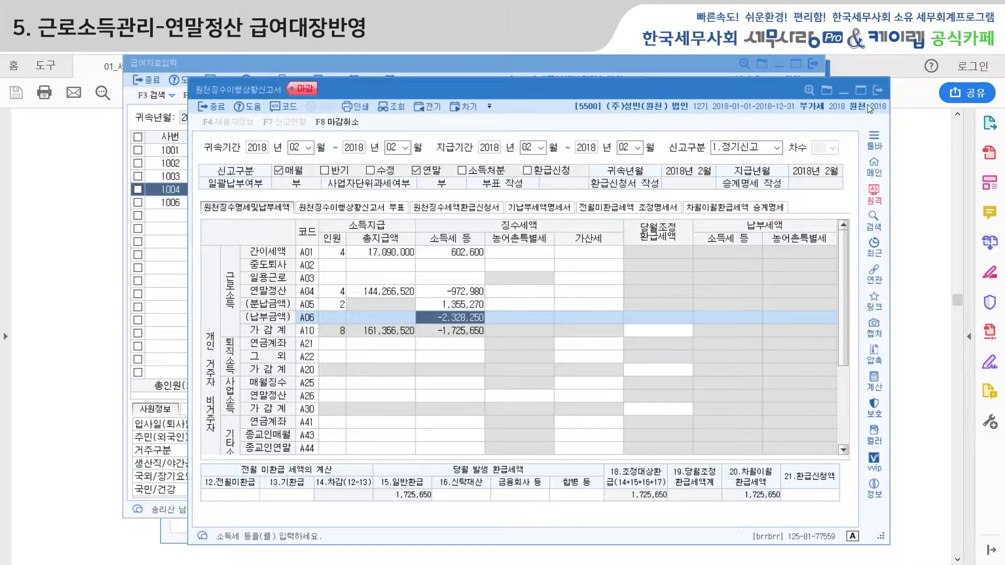
click(874, 92)
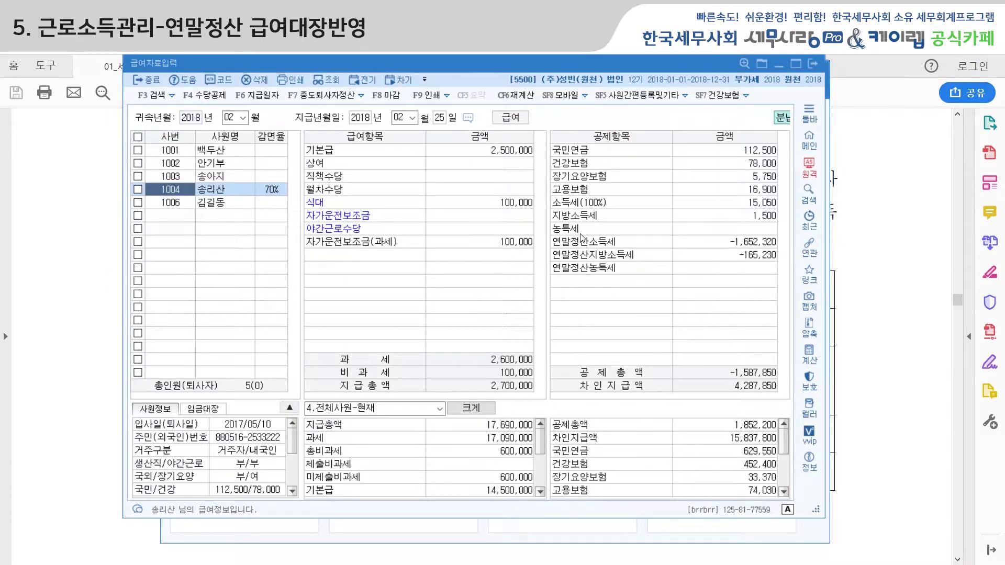
Load the March 2018 payroll, using month 03 for both the 귀속 and payment periods.
click(221, 155)
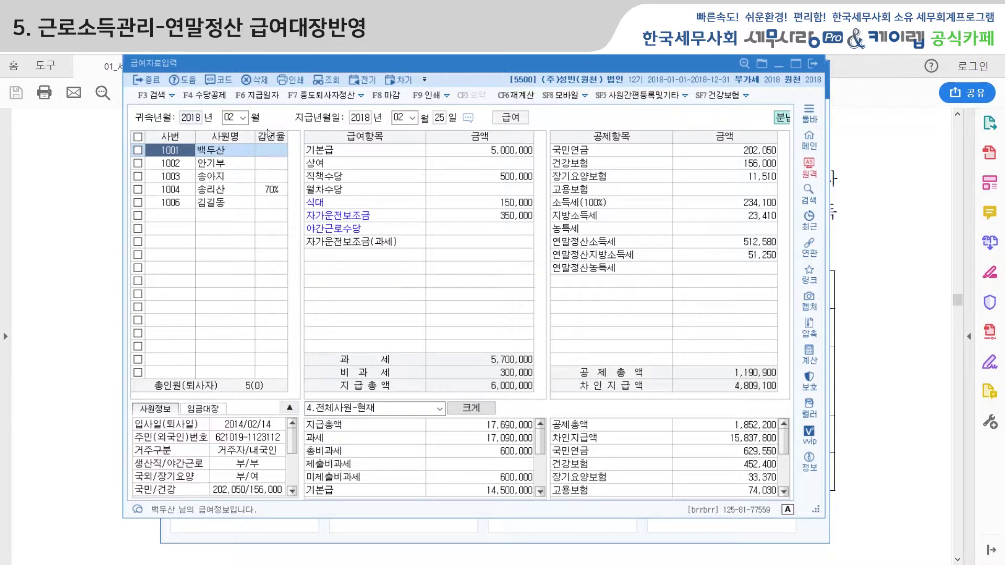
click(228, 117)
text(03)
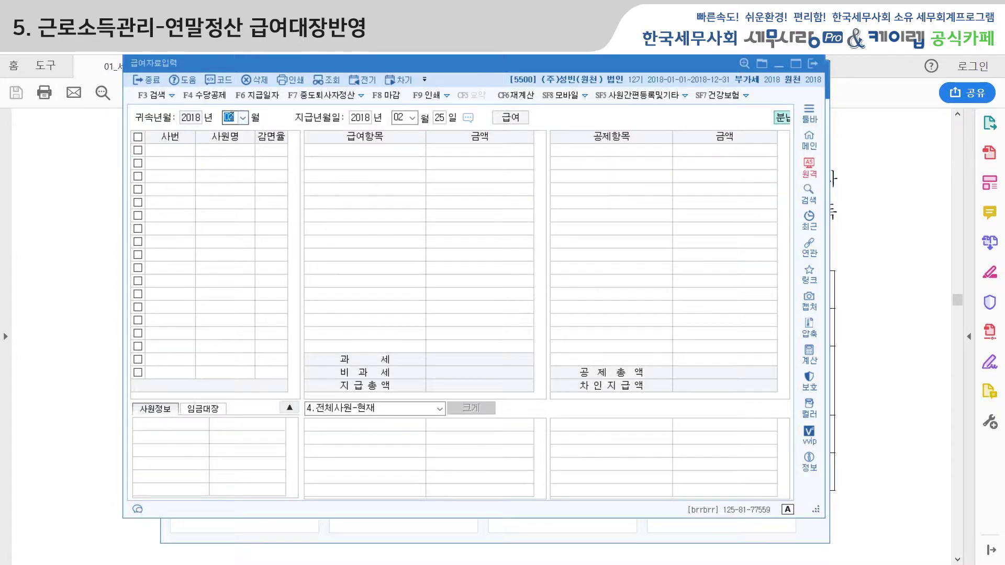
key(Return)
key(Return)
key(Return)
key(Return)
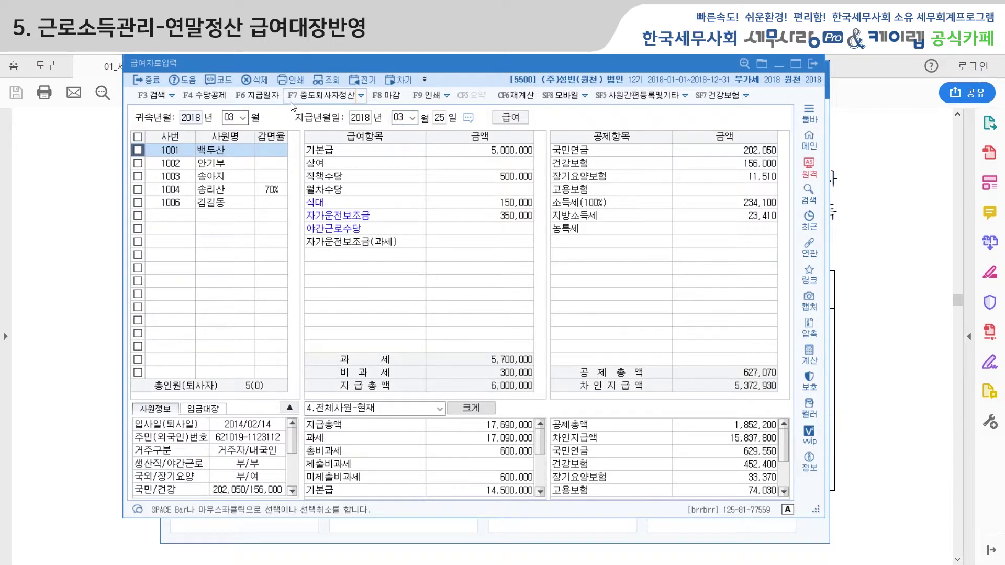
Open 원천징수이행상황신고서 for 귀속 and 지급 period March 2018 and load its saved data.
click(521, 530)
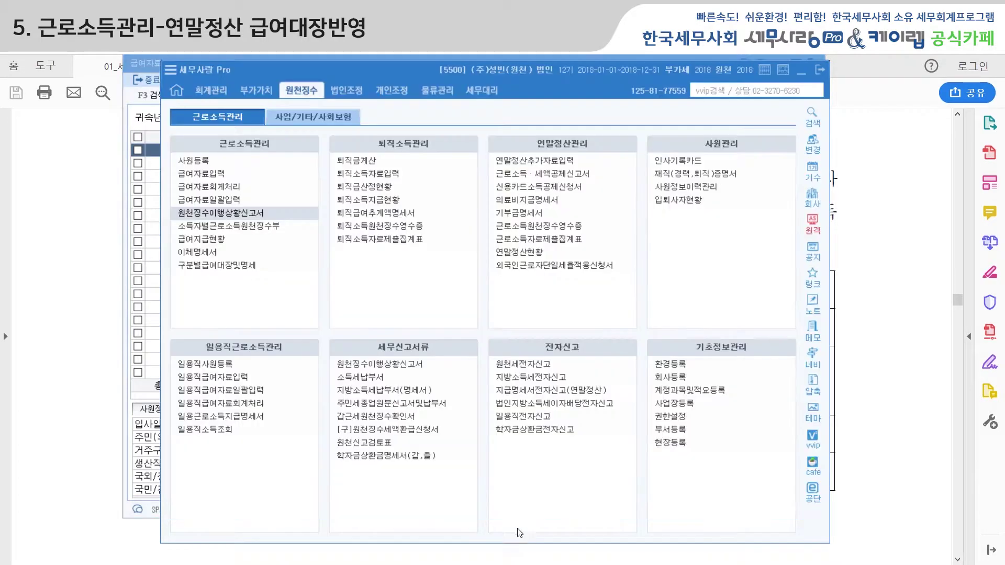
click(404, 363)
click(300, 147)
text(03)
key(Return)
text(03)
key(Return)
key(Return)
key(Return)
key(Return)
key(Return)
key(Return)
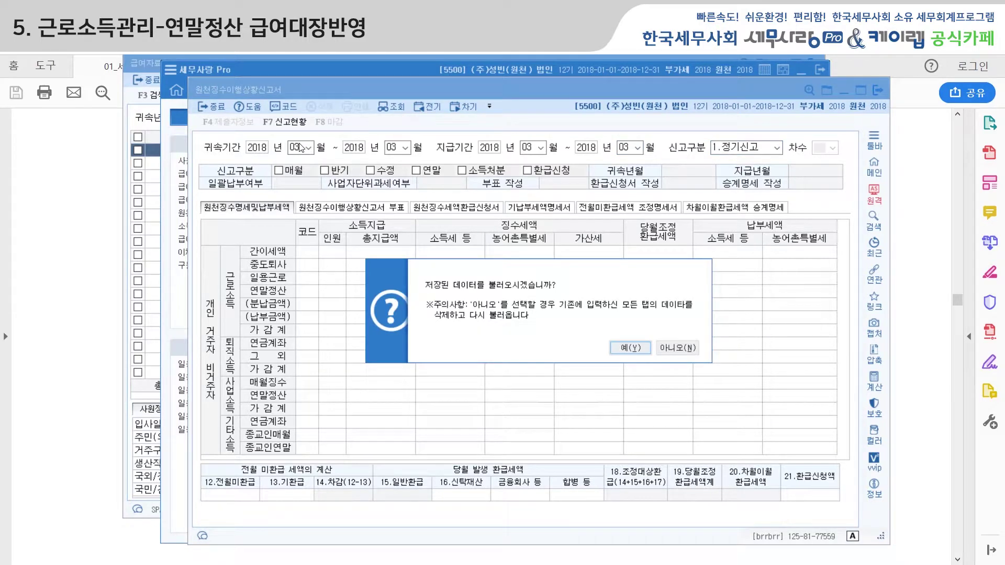
key(Return)
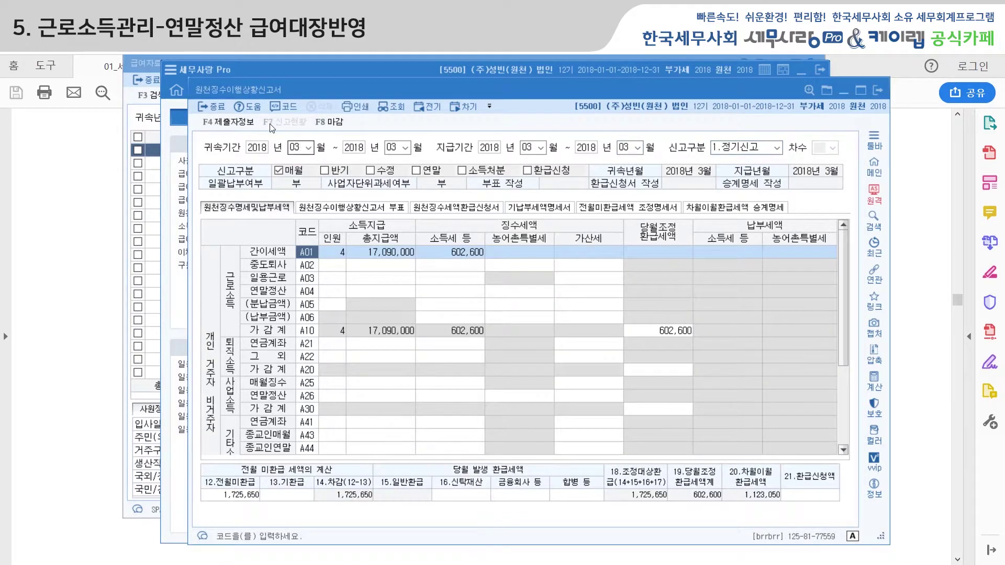
Check the 연말정산(A04) and 분납금액(A05) rows of the March report for any 총지급액 entries.
click(359, 293)
click(364, 307)
click(370, 294)
click(372, 304)
click(373, 293)
click(373, 304)
click(373, 294)
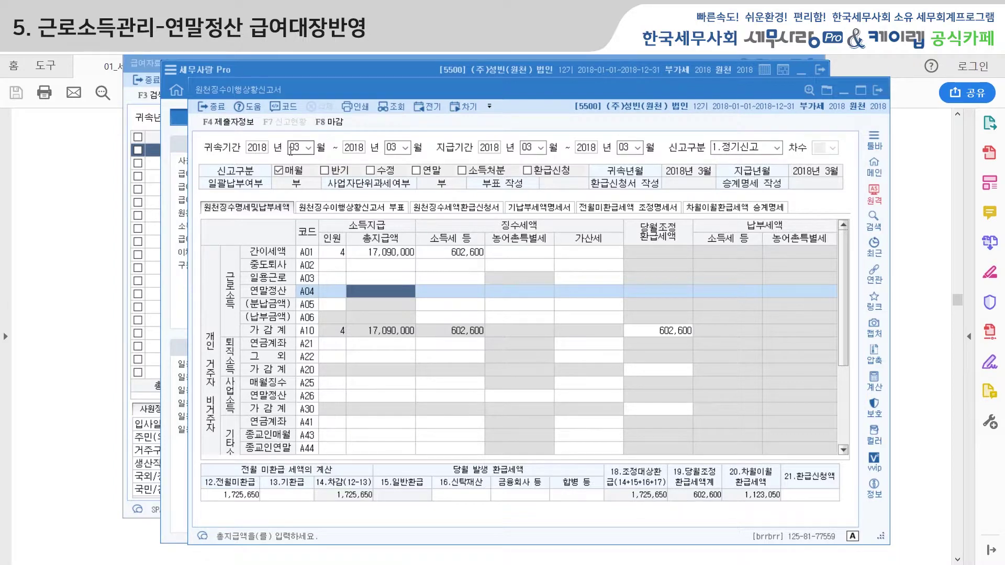
Save the March report, load the finalized February 2018 report, and check its 분납금액(A05) income tax.
click(295, 151)
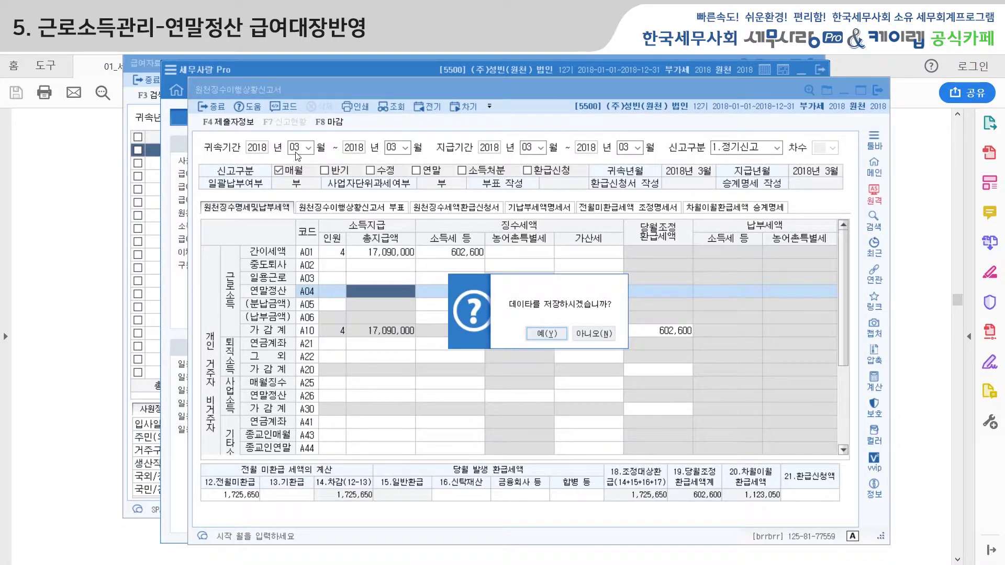
key(Return)
text(02)
key(Return)
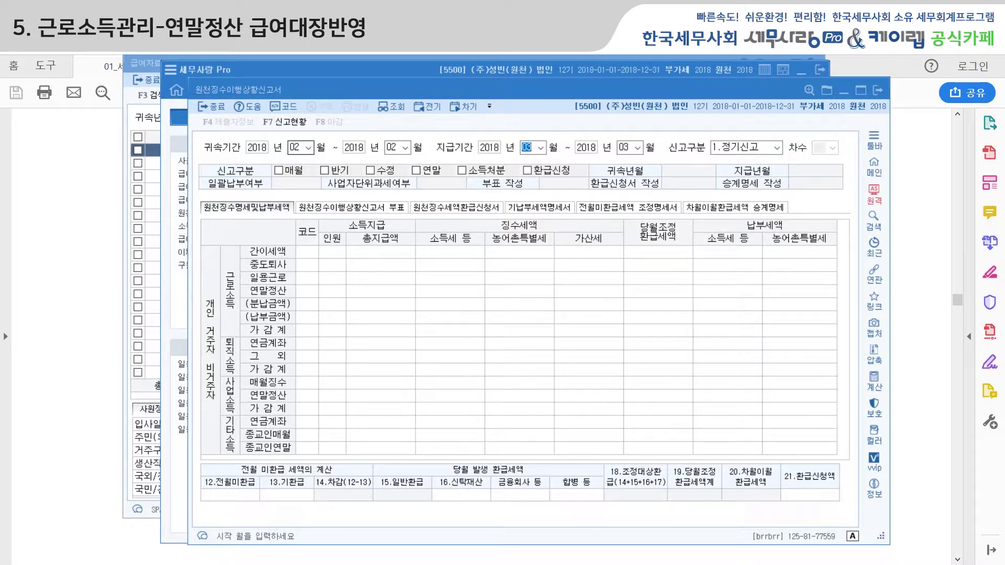
text(02)
key(Return)
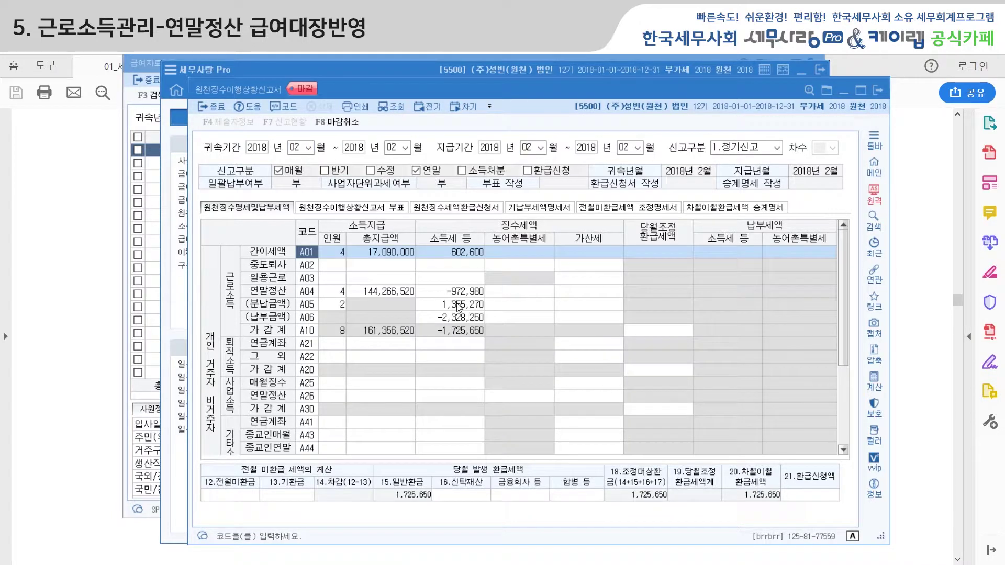
click(452, 303)
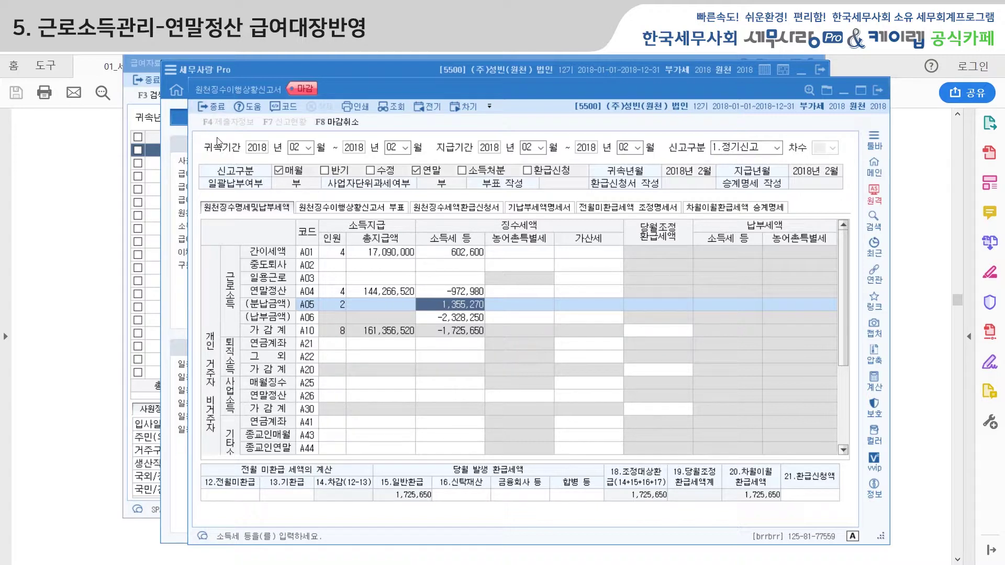
Apply the 분납 data to the first two listed employees in the March payroll.
click(143, 64)
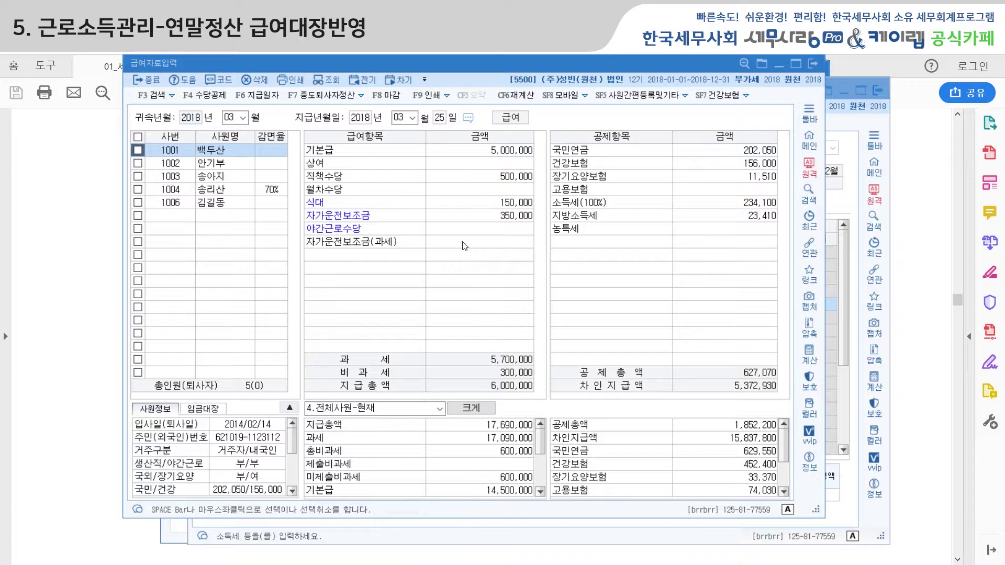
click(363, 98)
click(336, 134)
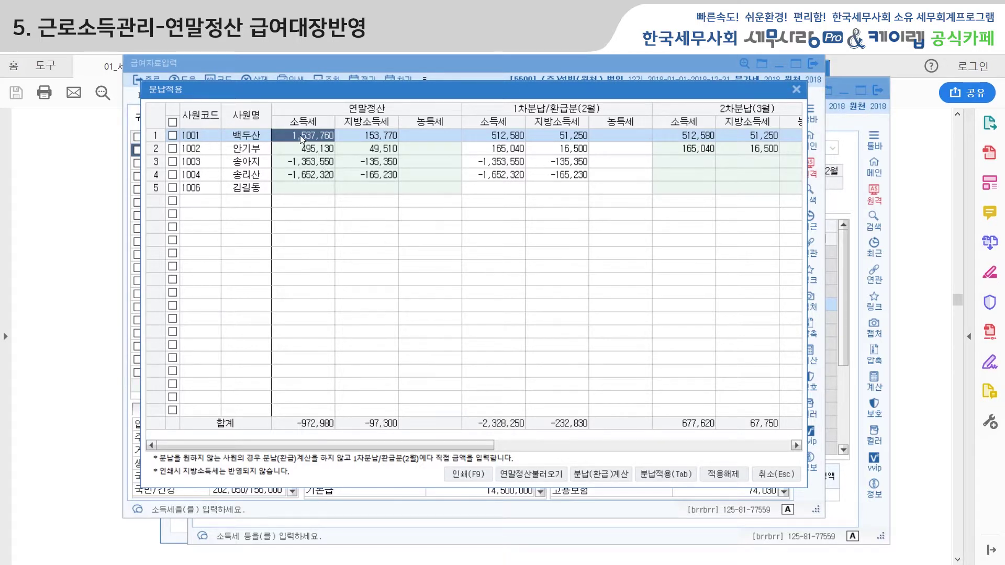
click(303, 149)
click(172, 135)
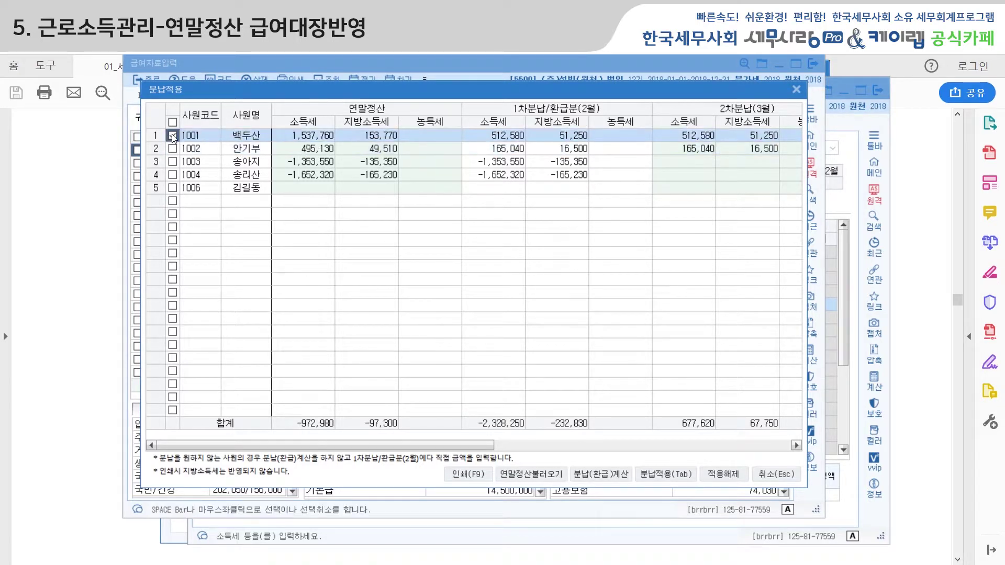
click(173, 149)
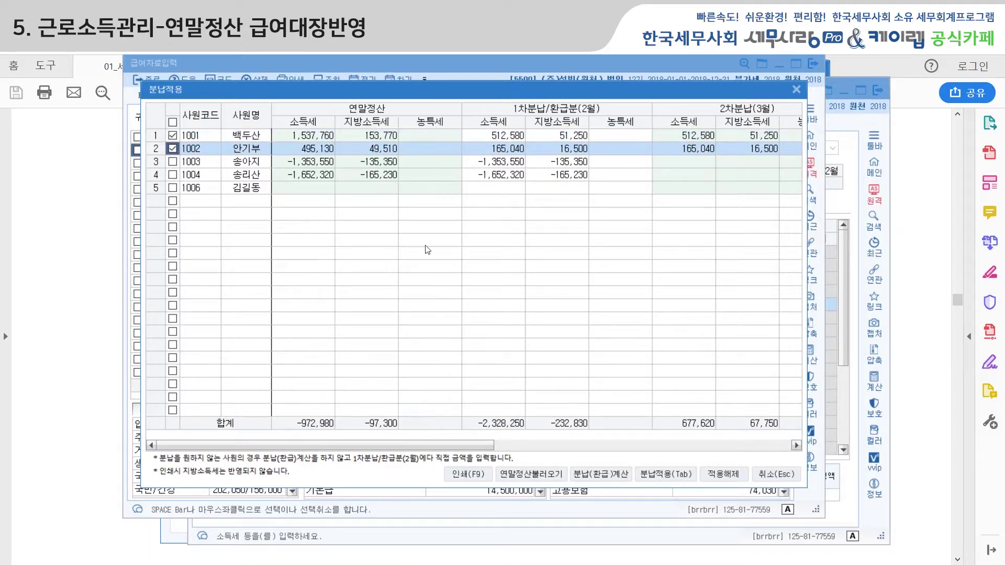
click(666, 475)
click(586, 318)
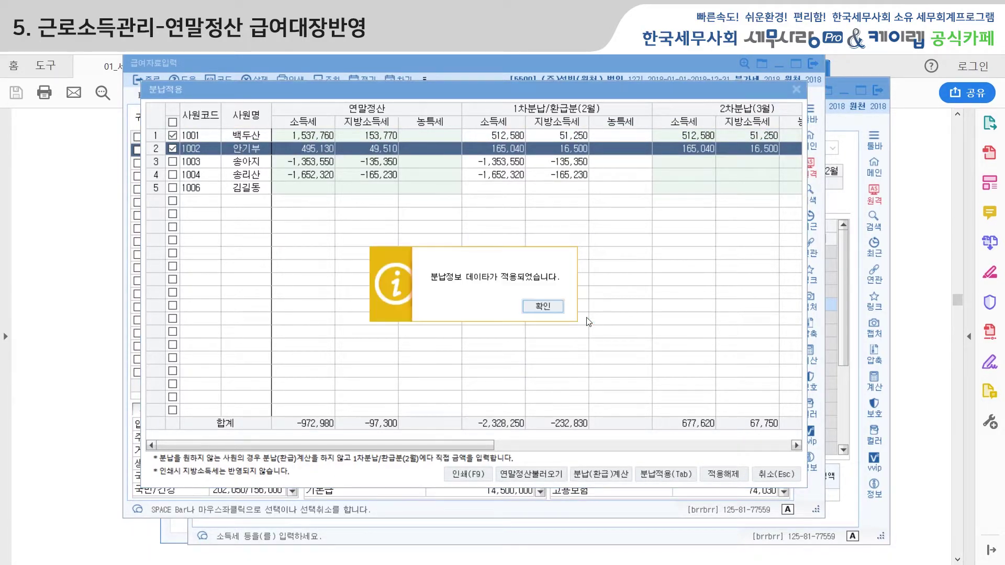
click(547, 306)
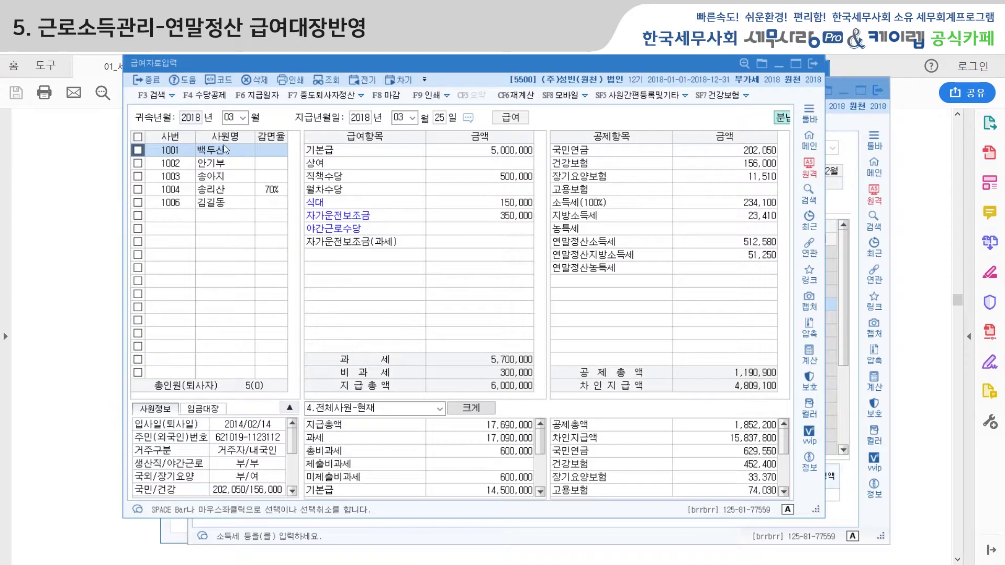
Check the second employee's 연말정산소득세 deductions and finalize the March 2018 payroll.
click(219, 163)
click(714, 244)
click(728, 256)
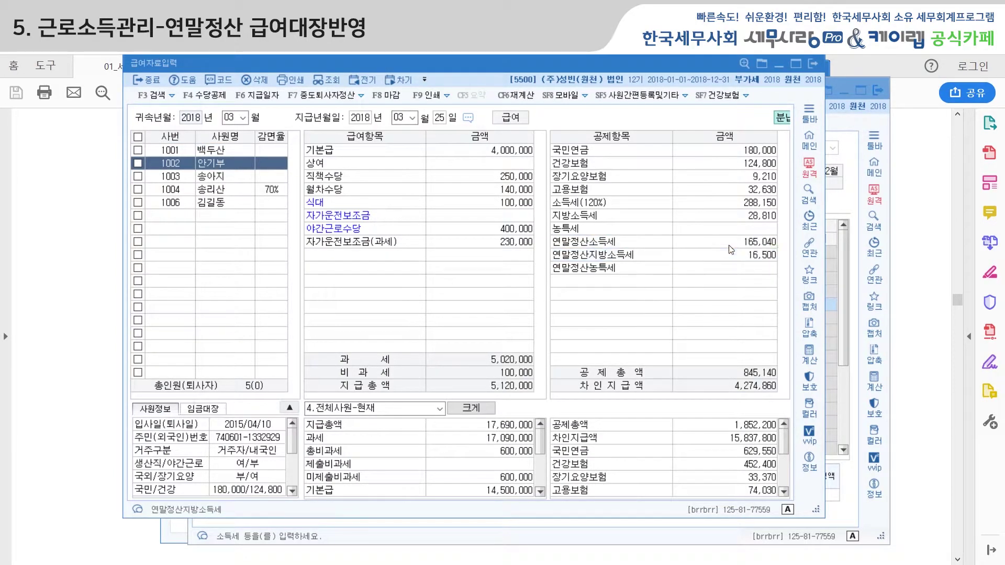
click(728, 243)
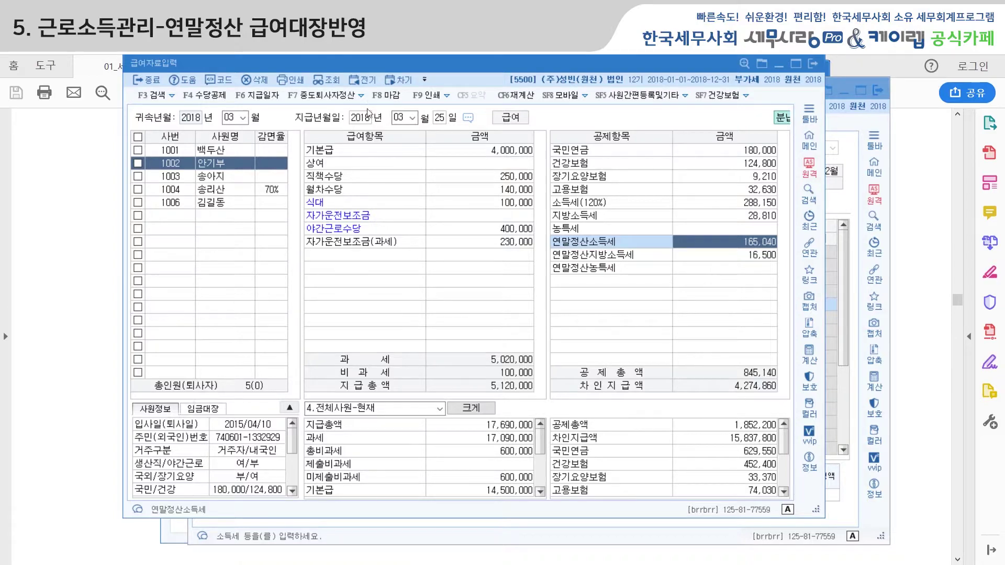
click(389, 101)
click(470, 306)
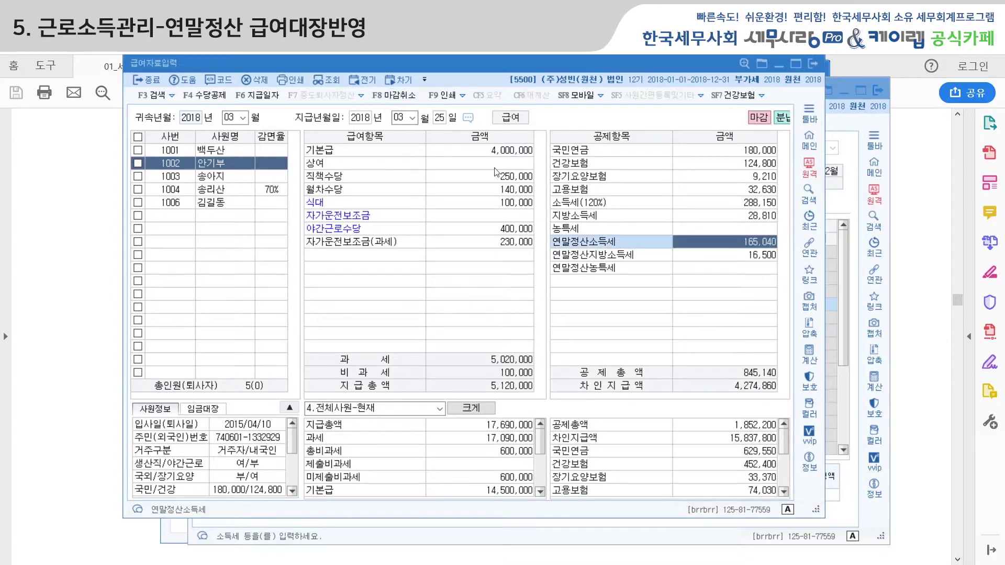
Load 원천징수이행상황신고서 for 귀속 and 지급 period March 2018, regenerating its data from the payroll.
click(845, 217)
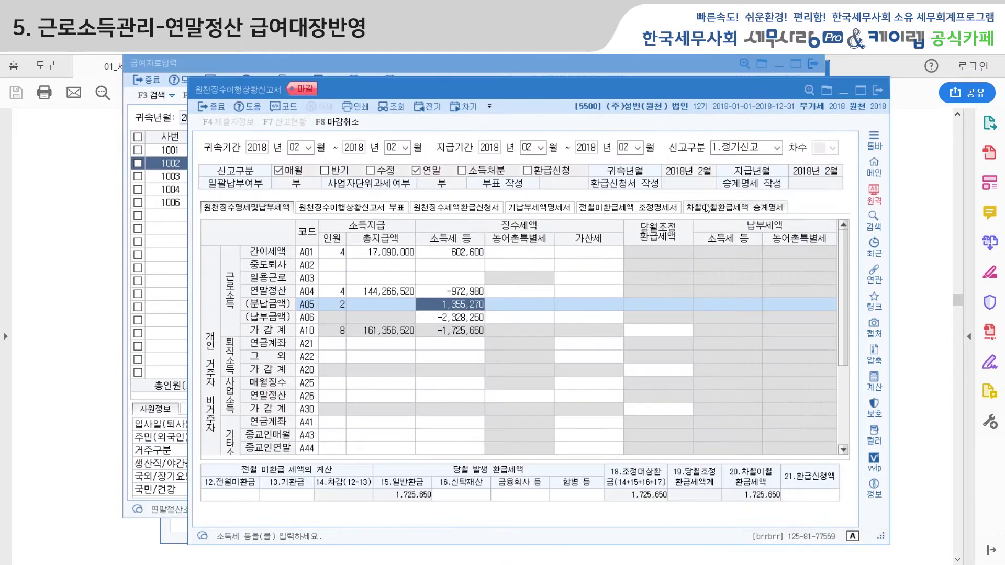
click(301, 146)
text(03)
key(Return)
key(Return)
key(Return)
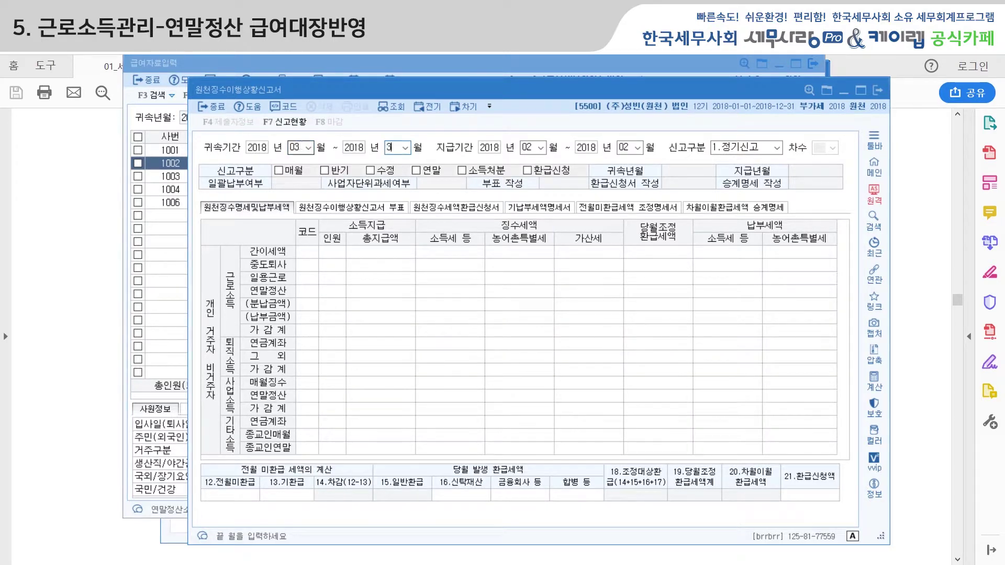
text(03)
key(Return)
key(Return)
key(Return)
key(Return)
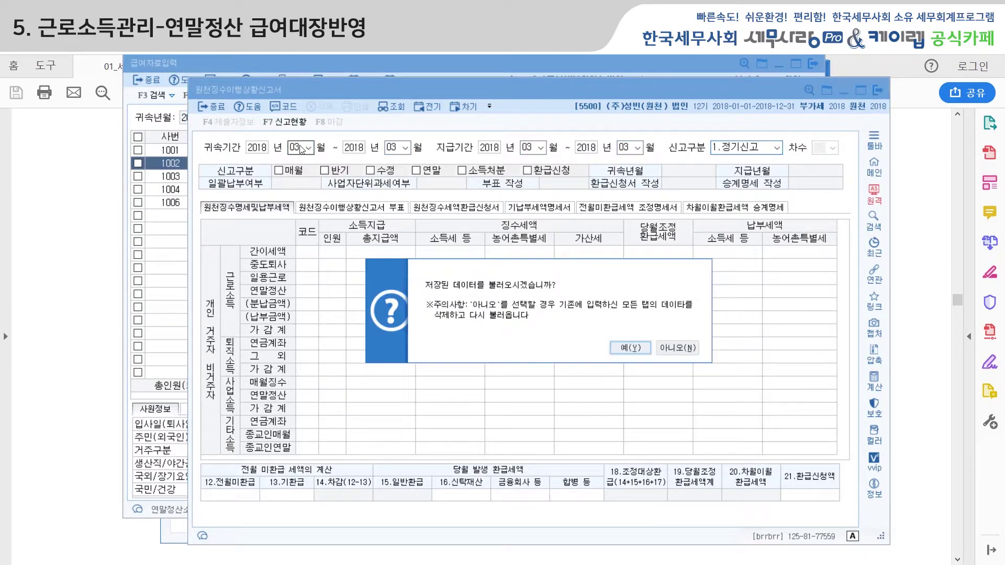
key(Return)
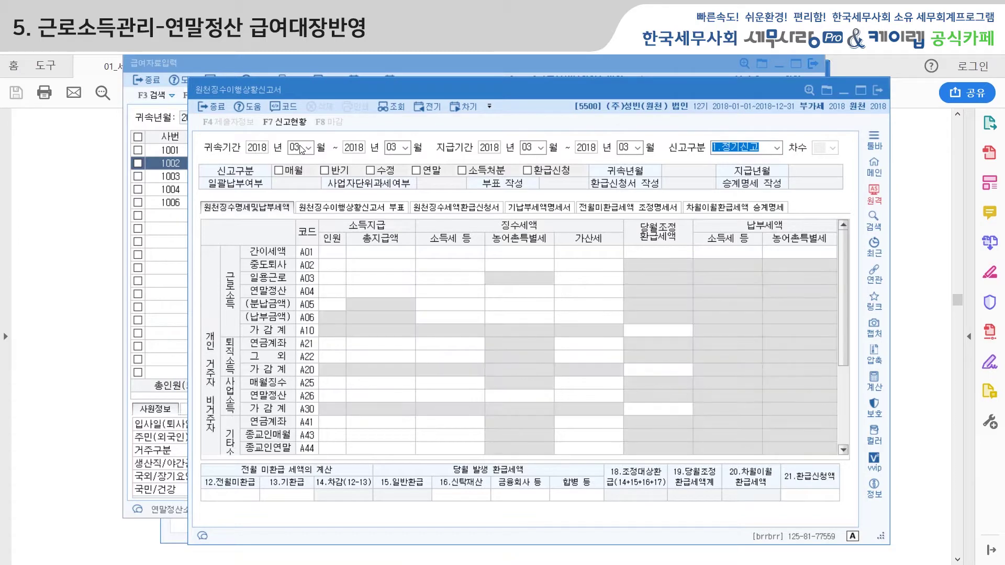
Check the A01 and A04 income tax and the A10 당월조정환급세액, and finalize the March report.
click(303, 293)
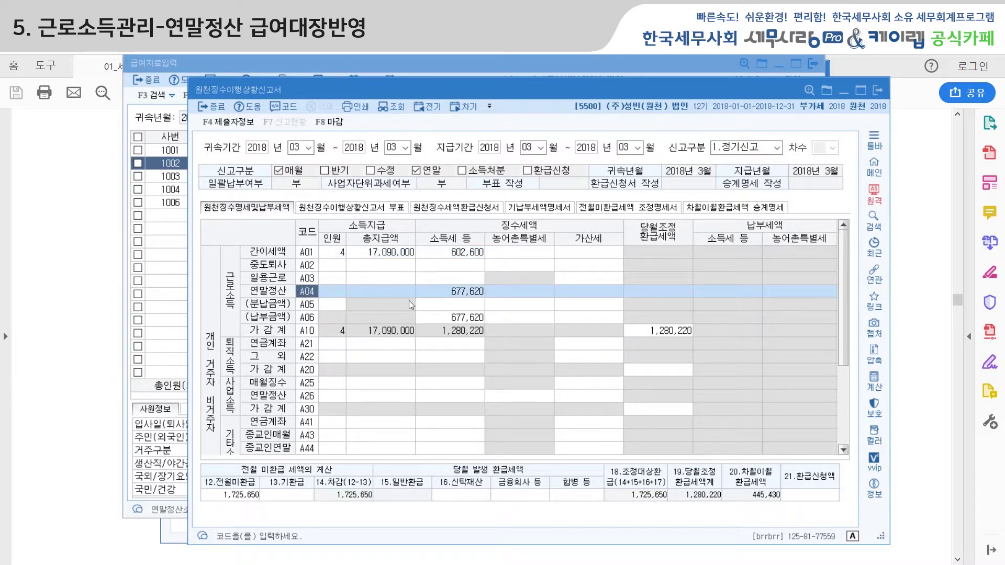
click(458, 292)
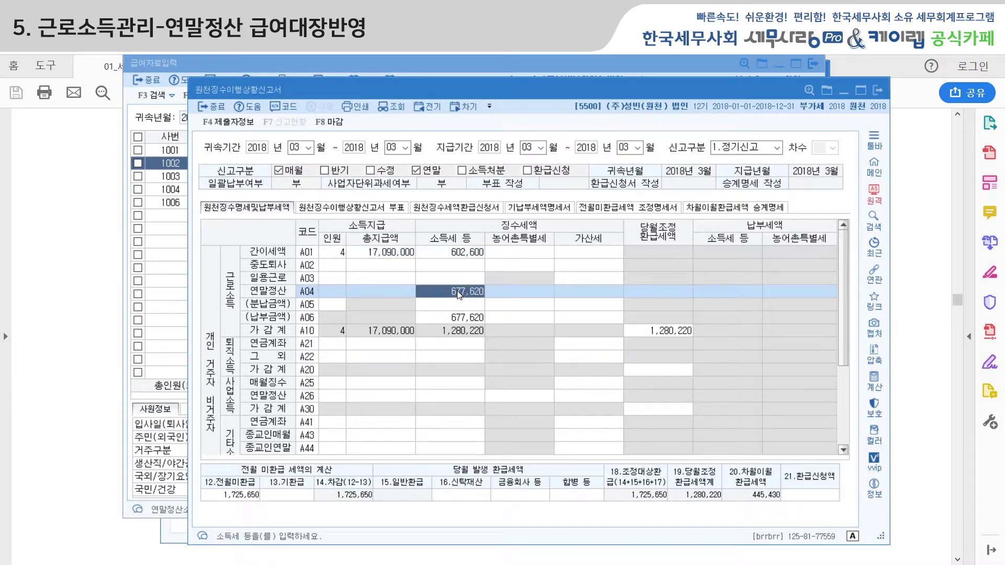
click(457, 253)
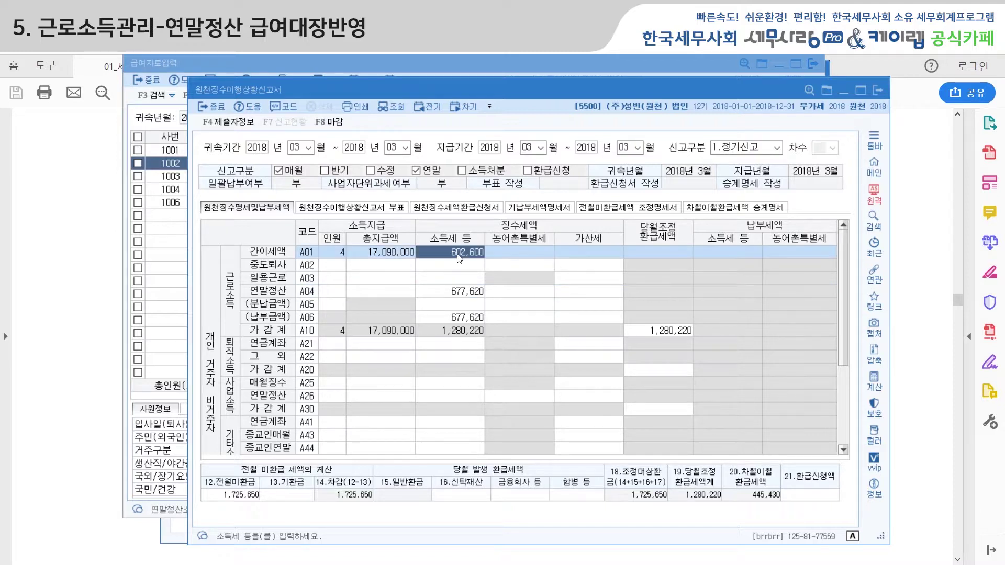
click(462, 296)
click(660, 330)
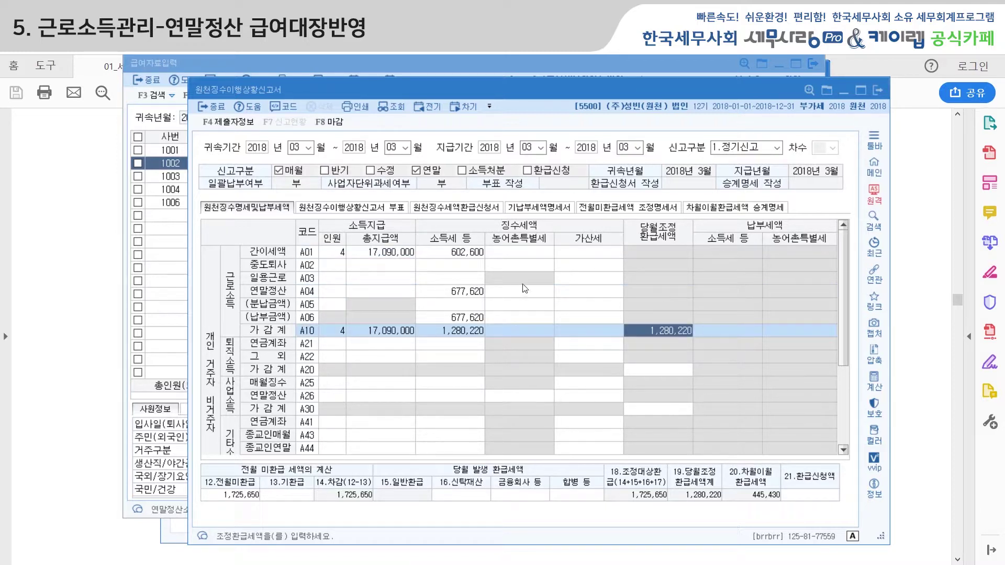
click(329, 121)
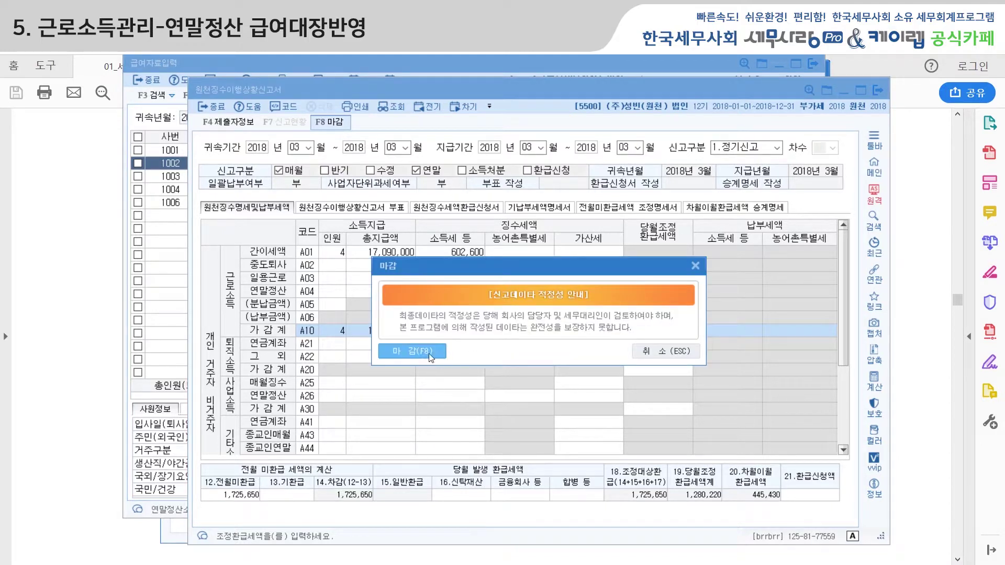
click(411, 351)
Load the withholding report for 귀속 and 지급 period April 2018.
click(300, 149)
text(04)
key(Return)
key(Return)
key(Return)
key(Return)
key(Return)
key(Return)
key(Return)
key(Return)
key(Right)
key(Return)
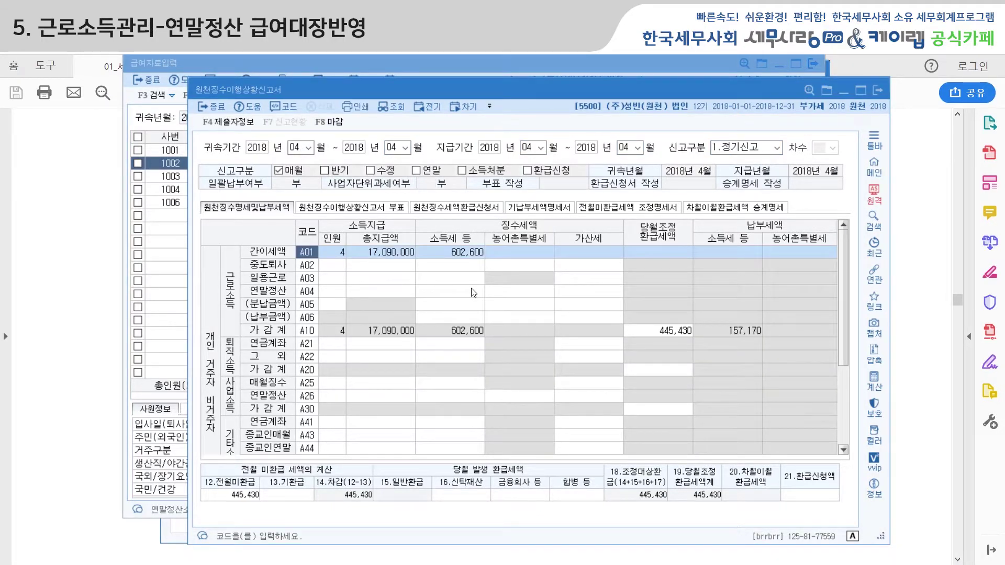
Switch to 급여자료입력 and load the April 2018 payroll.
click(221, 62)
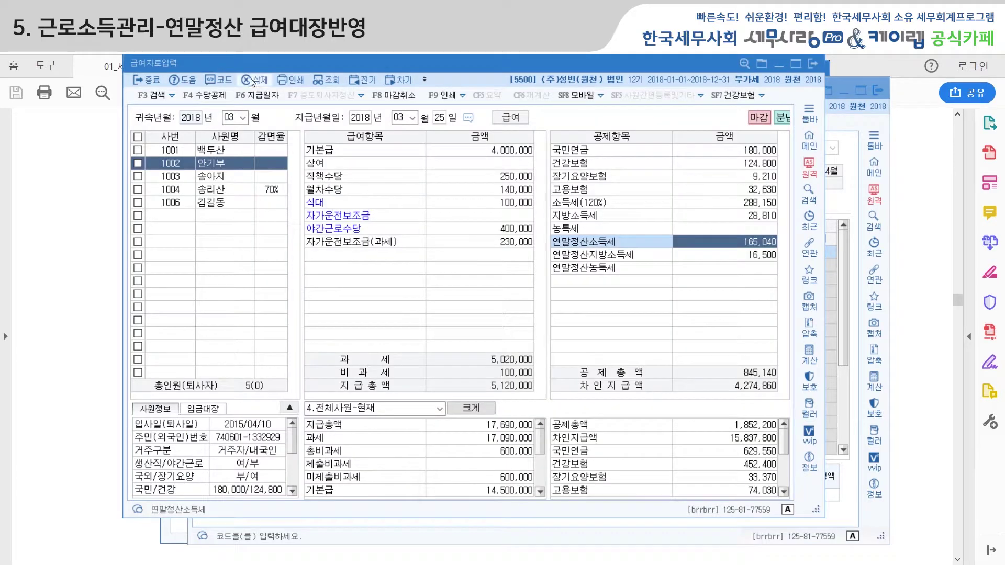
click(237, 118)
key(Return)
key(Return)
key(Return)
key(Return)
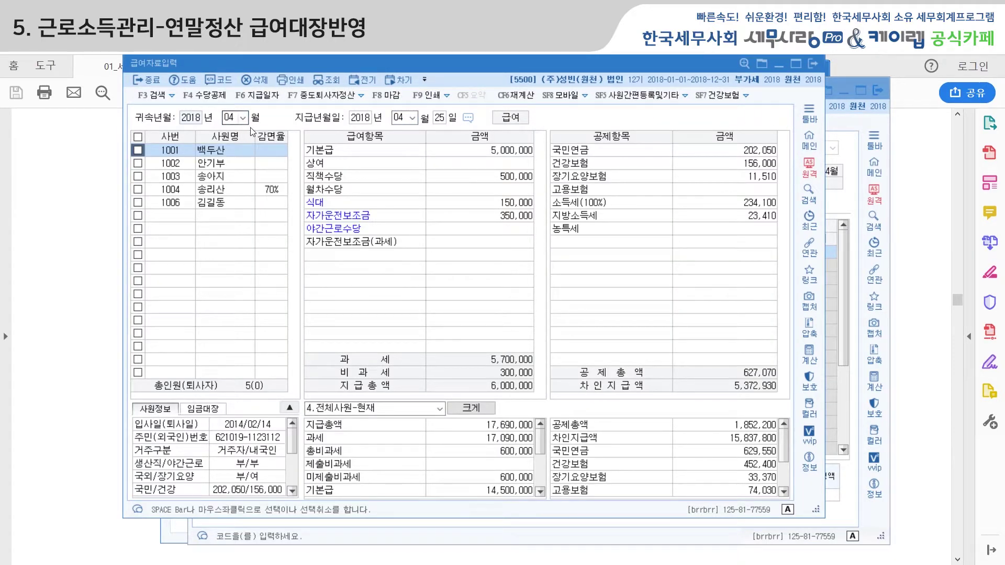
Apply the 분납 data additionally to the first two listed employees in the April payroll and finalize that payroll.
click(359, 98)
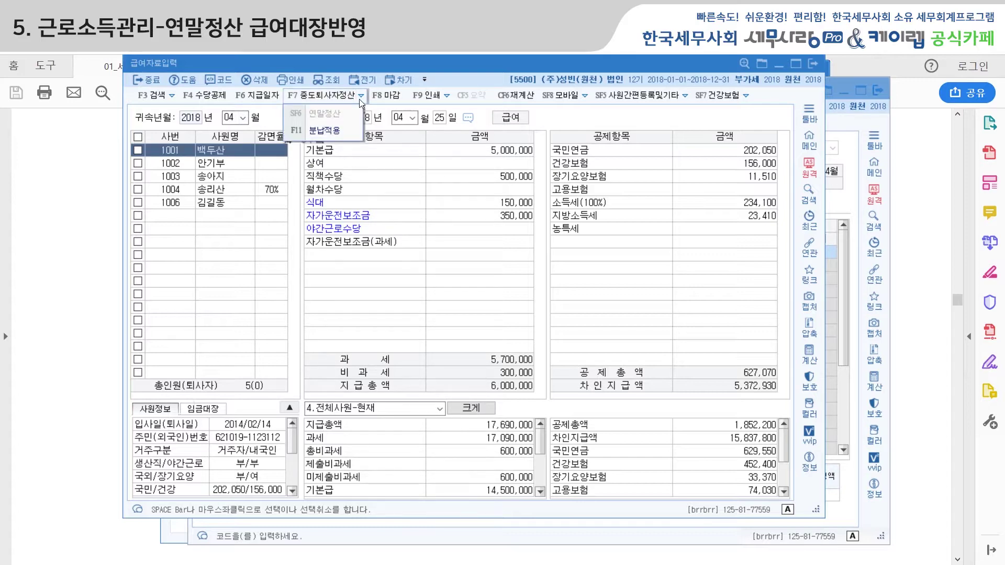
click(331, 130)
click(173, 136)
click(172, 149)
click(675, 473)
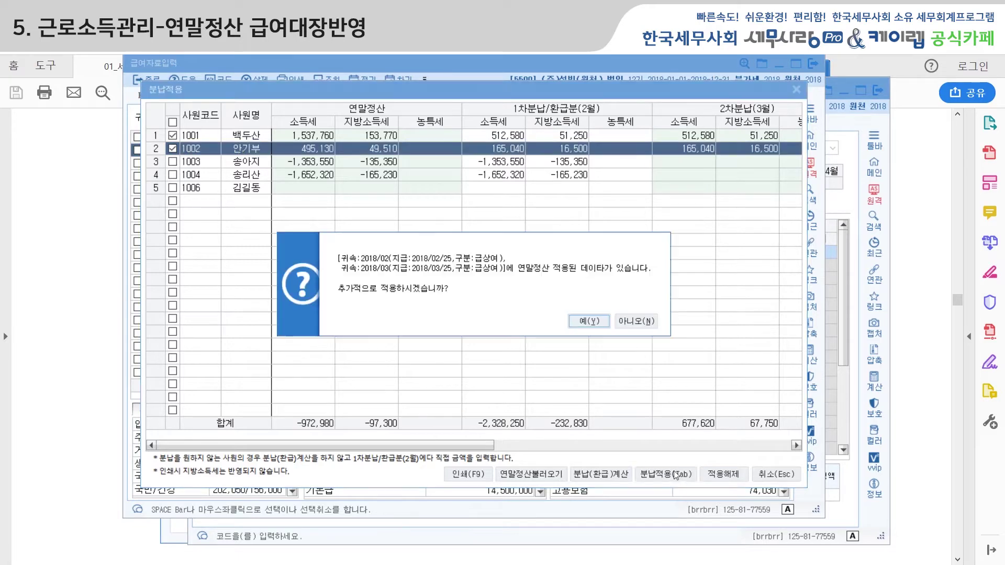
click(591, 323)
click(543, 306)
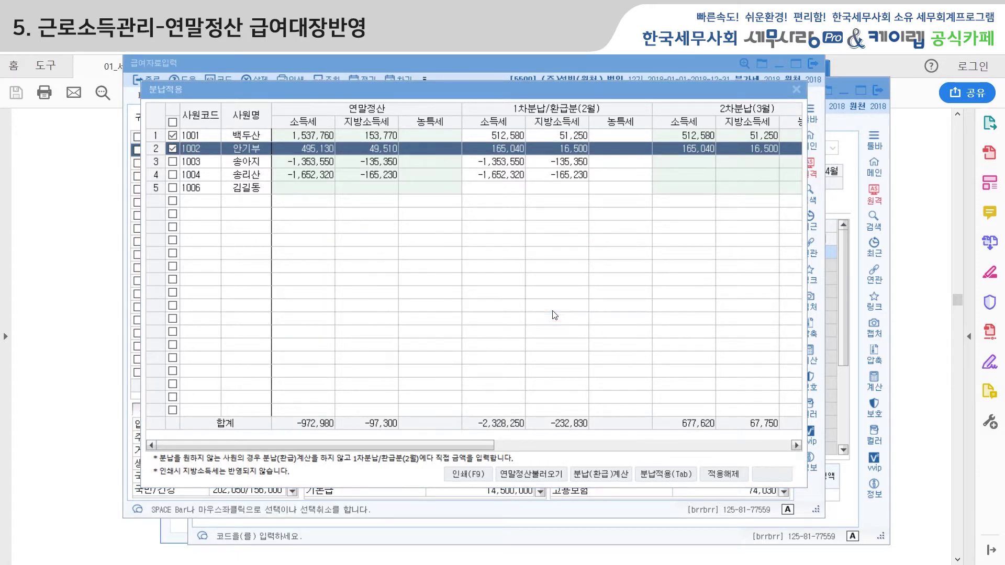
click(386, 95)
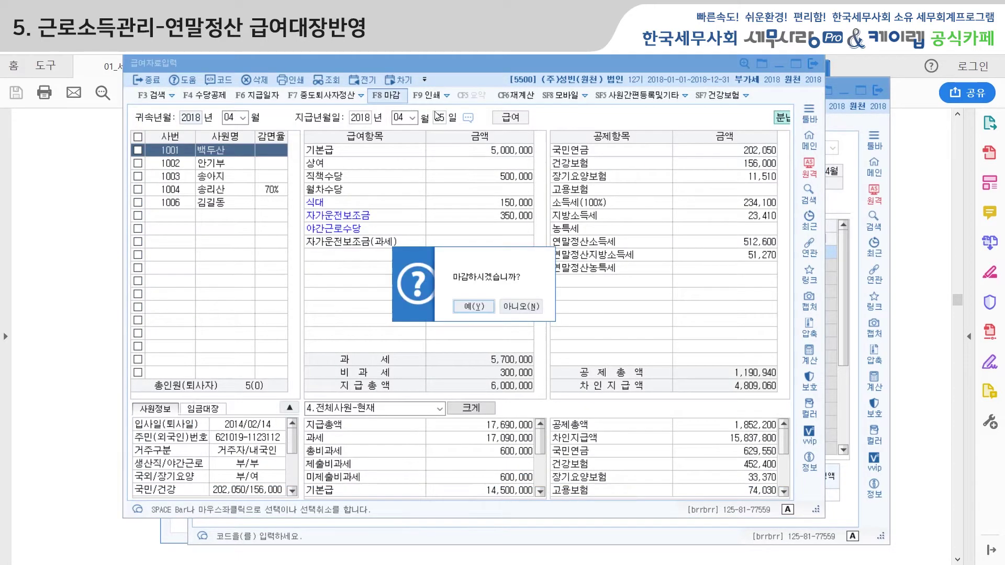
click(510, 310)
Reload the April 2018 withholding report without saving or reusing the stored data, and check its 연말정산(A04) income tax.
click(836, 213)
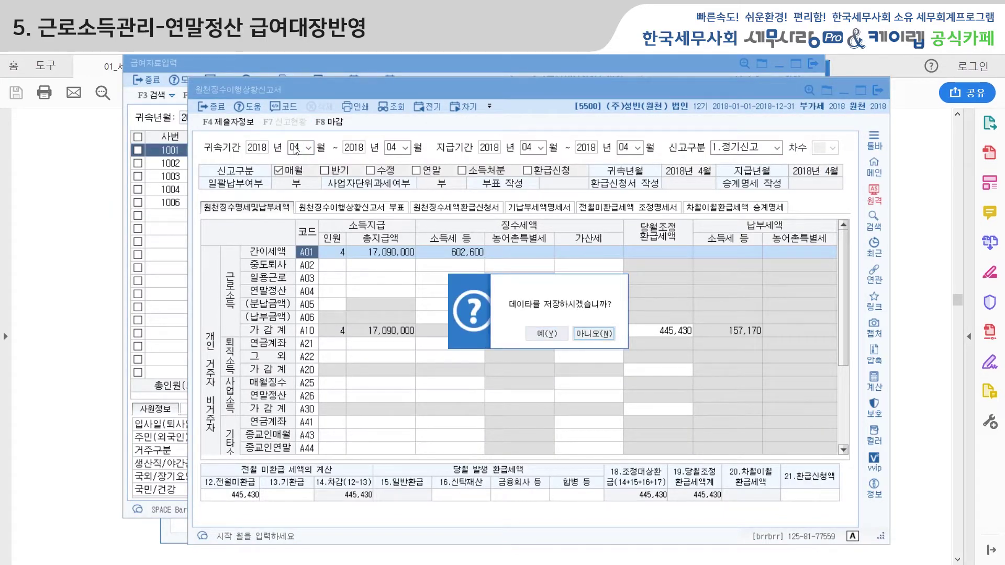
key(n)
key(Return)
key(Return)
key(Return)
key(Return)
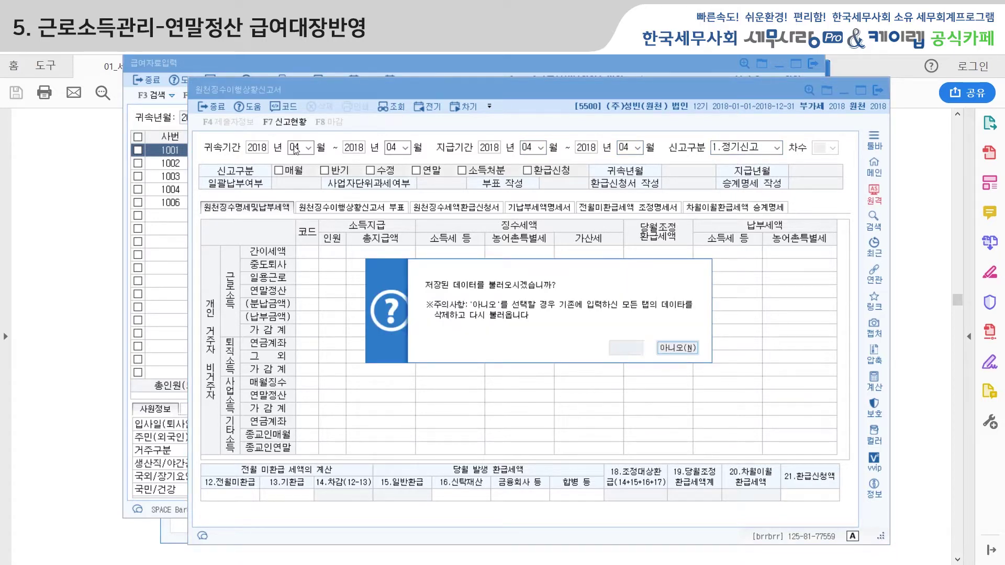
key(n)
key(Return)
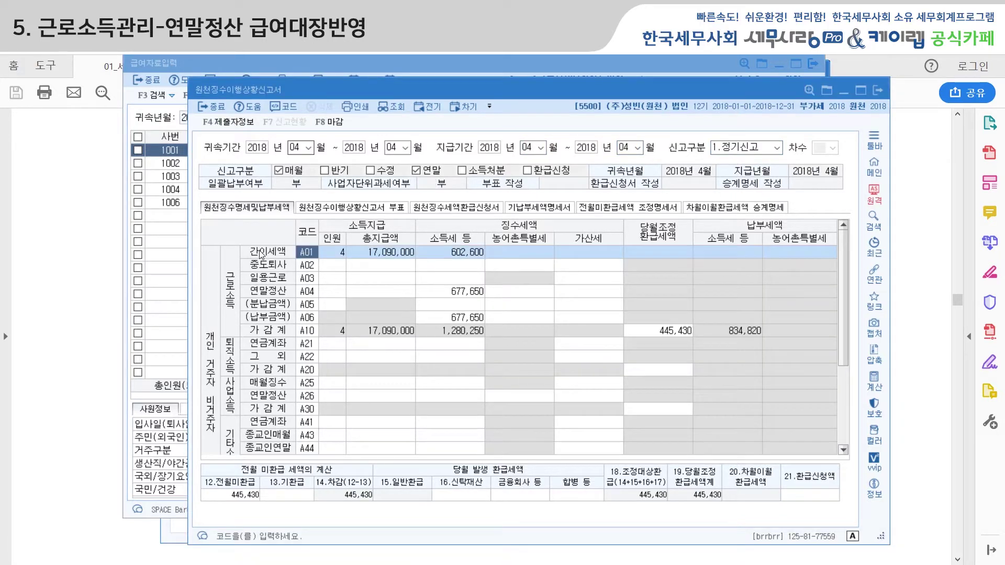
click(448, 297)
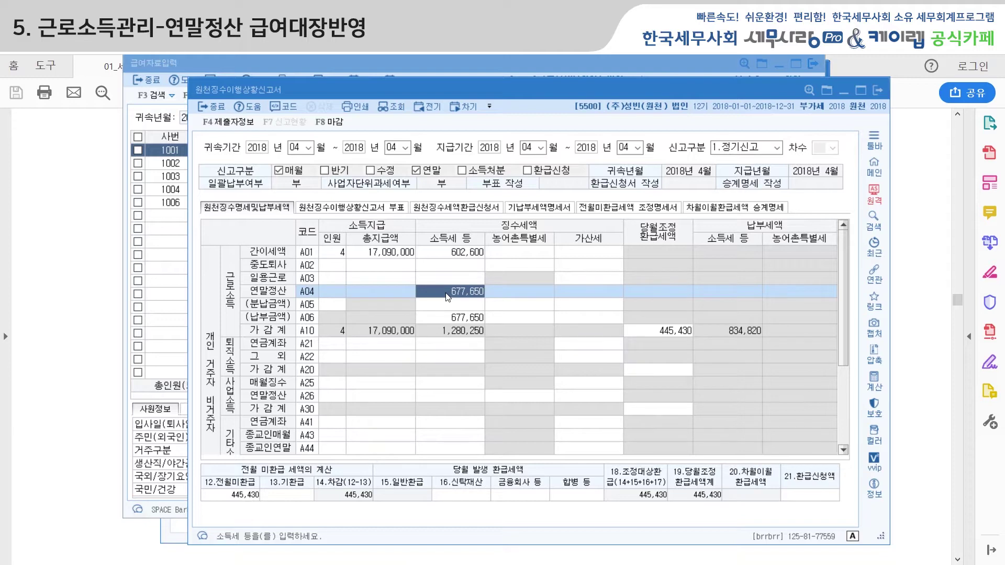
Cancel the finalization of the April 2018 payroll and return to the April withholding report.
click(339, 61)
click(233, 120)
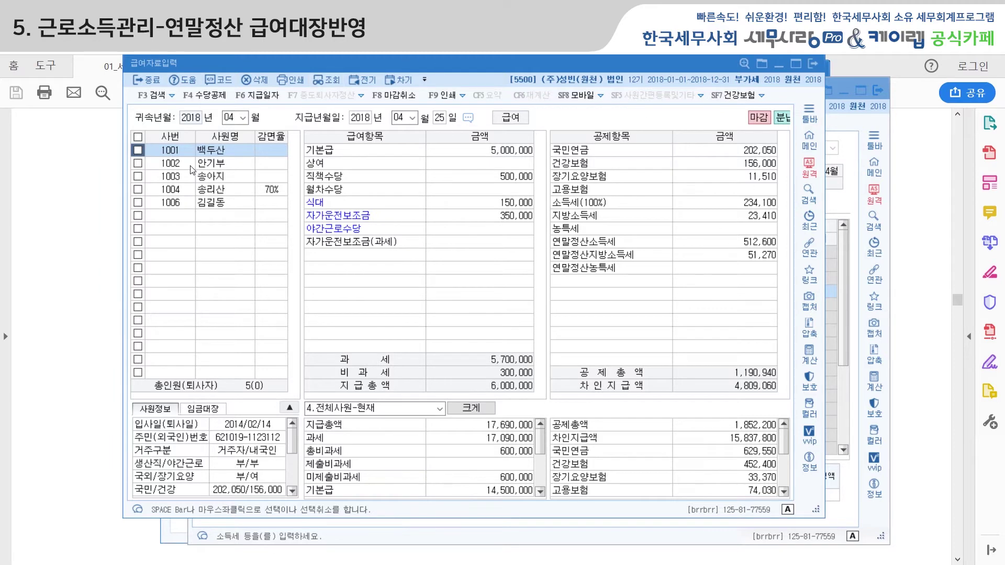
click(393, 94)
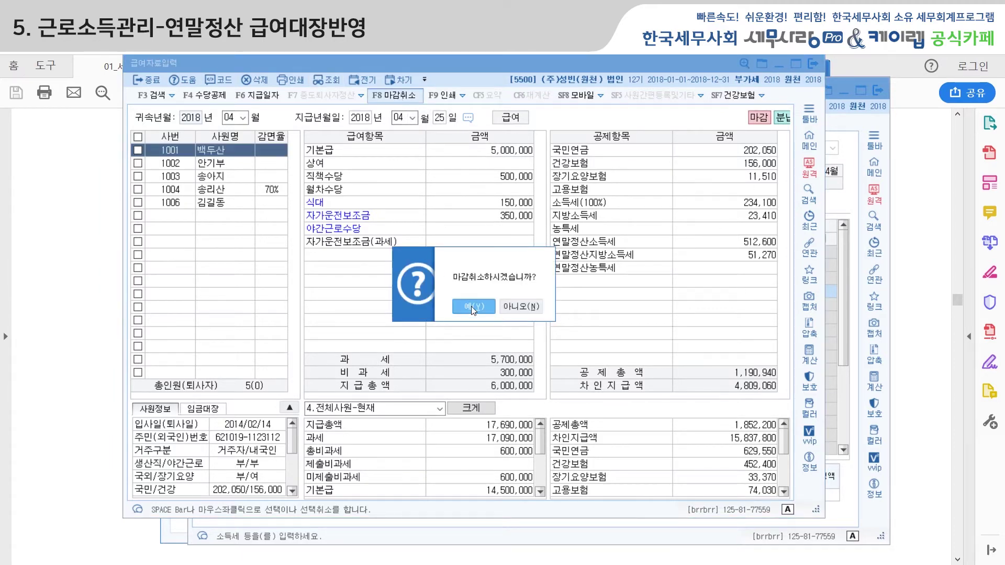
click(466, 309)
click(361, 95)
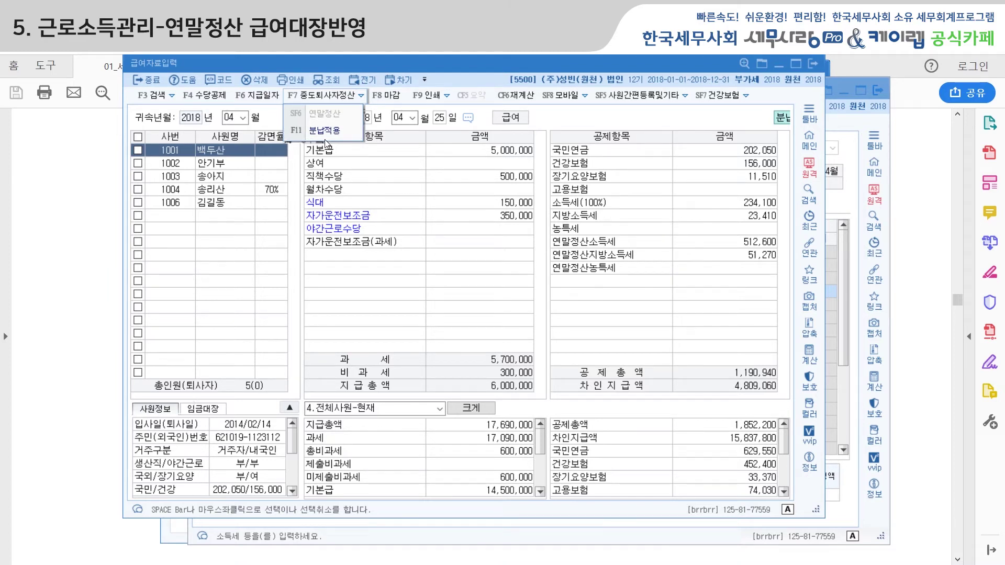
click(872, 122)
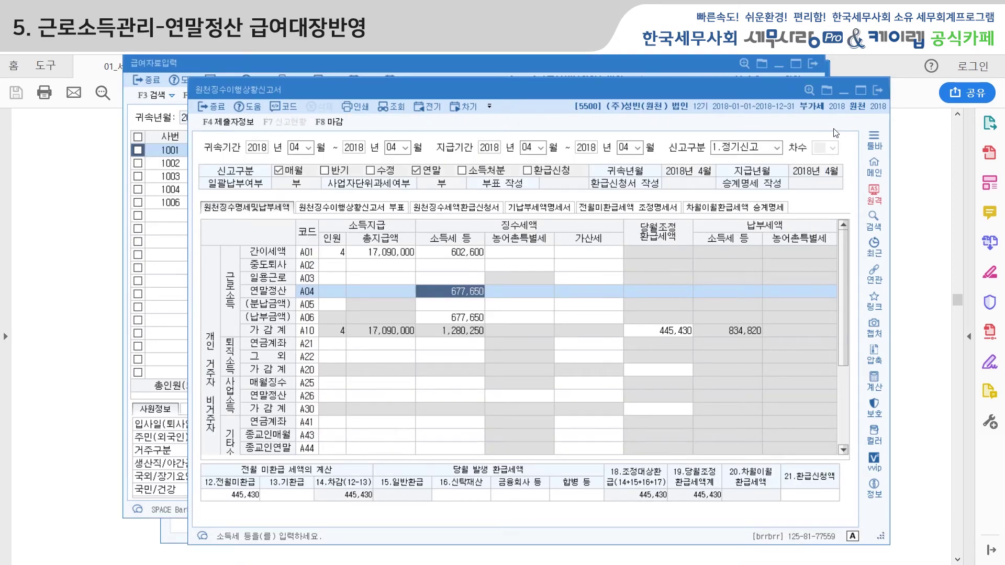